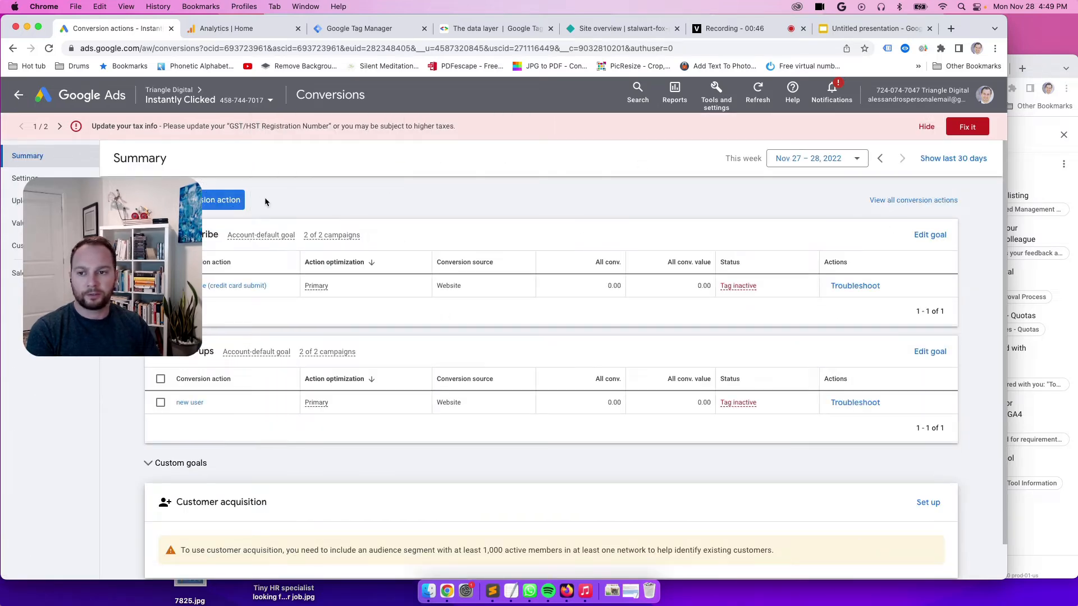
Step: Start a new website conversion action and scan the domain Example.com
left_click(214, 200)
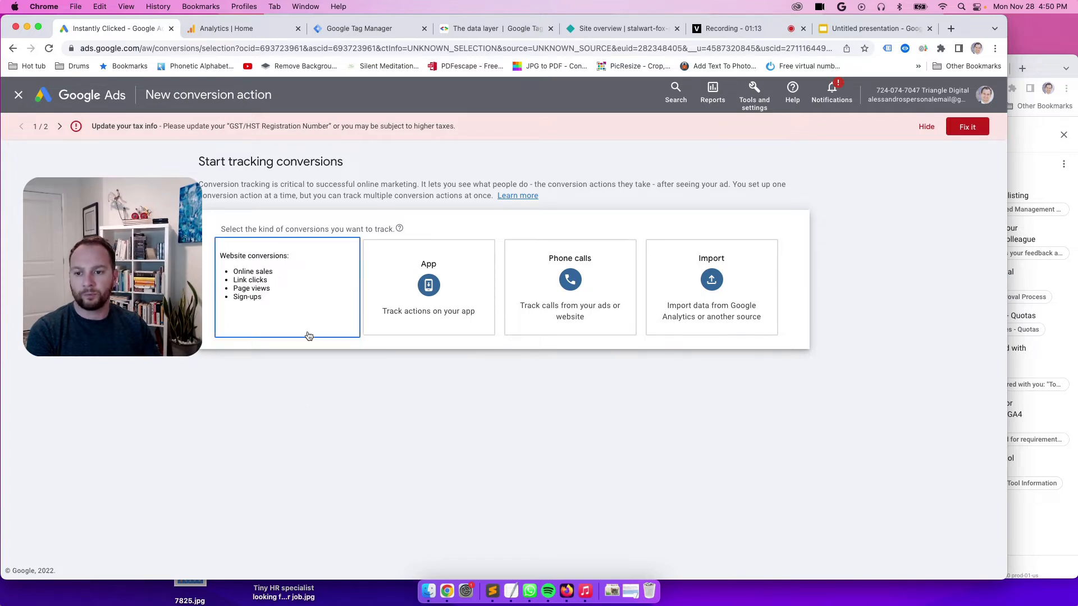
left_click(298, 313)
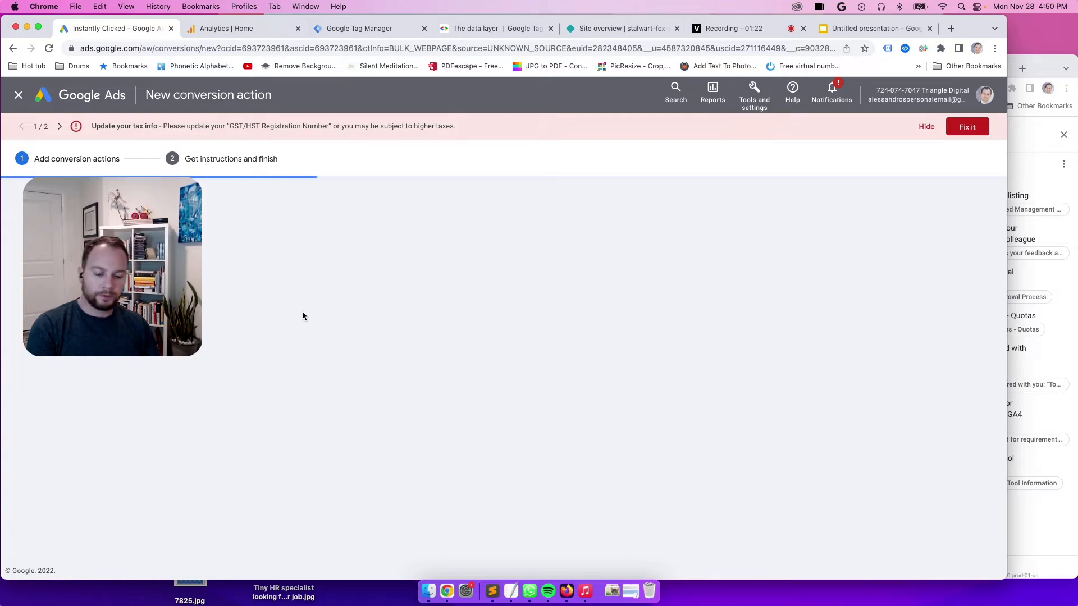
left_click(303, 294)
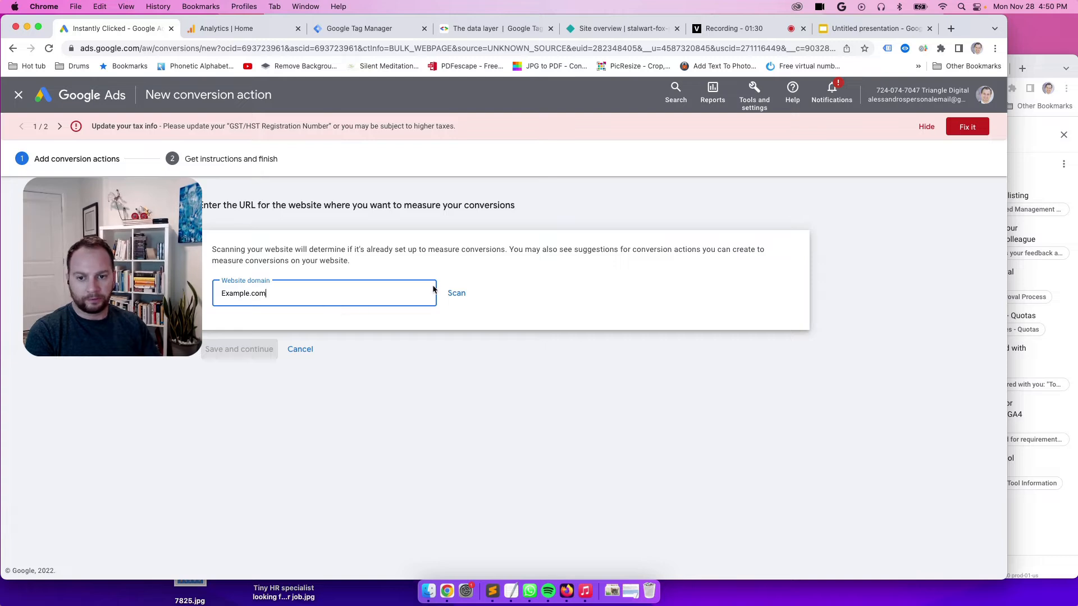
left_click(456, 293)
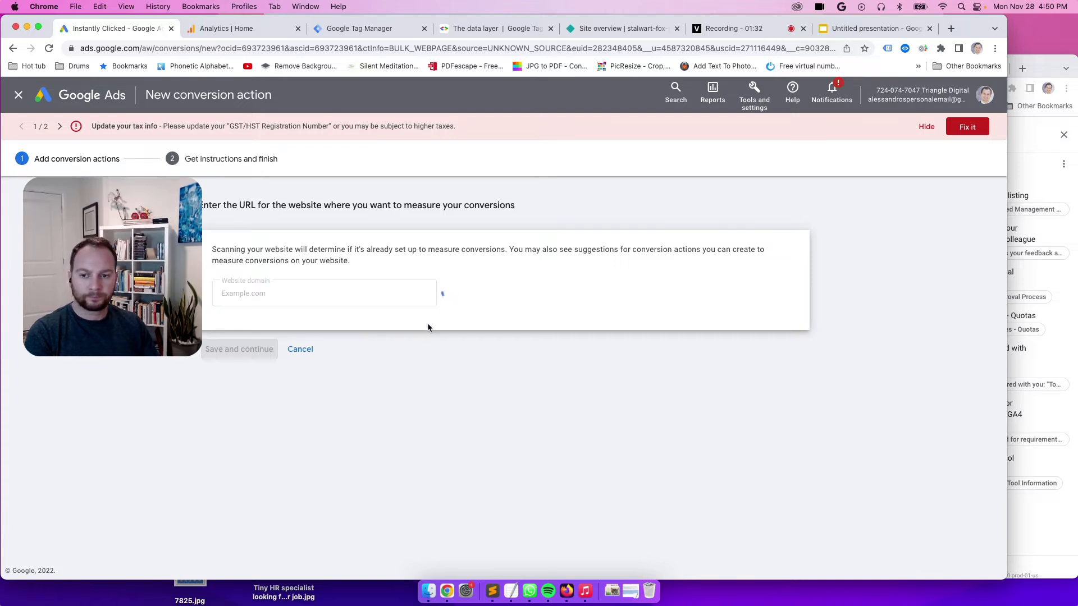
Step: Add a conversion action manually using code and set its goal category to Purchase
scroll(401, 372, "down", 6)
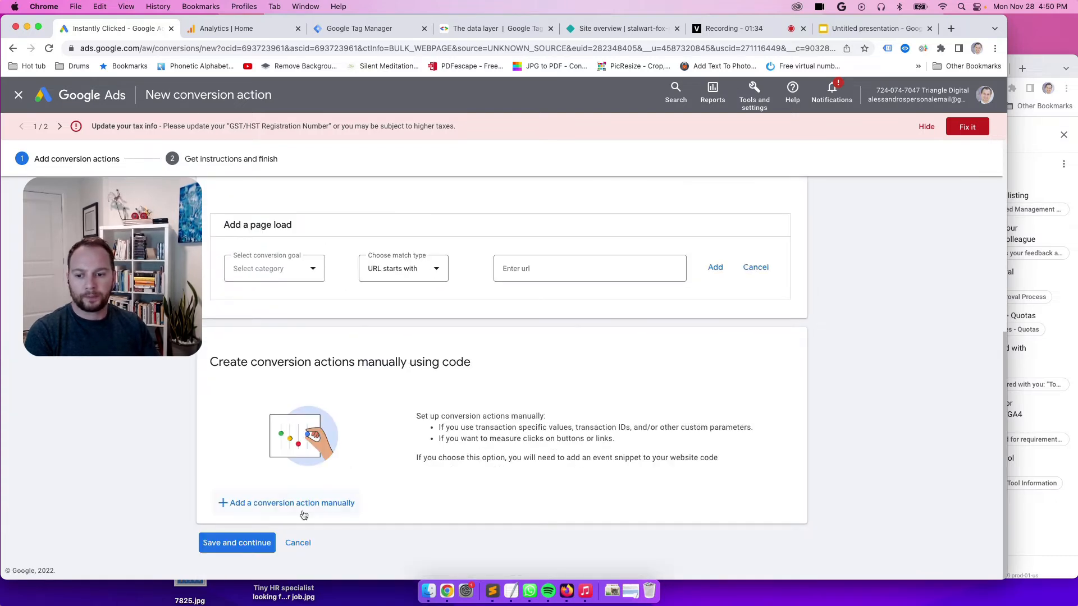
left_click(254, 503)
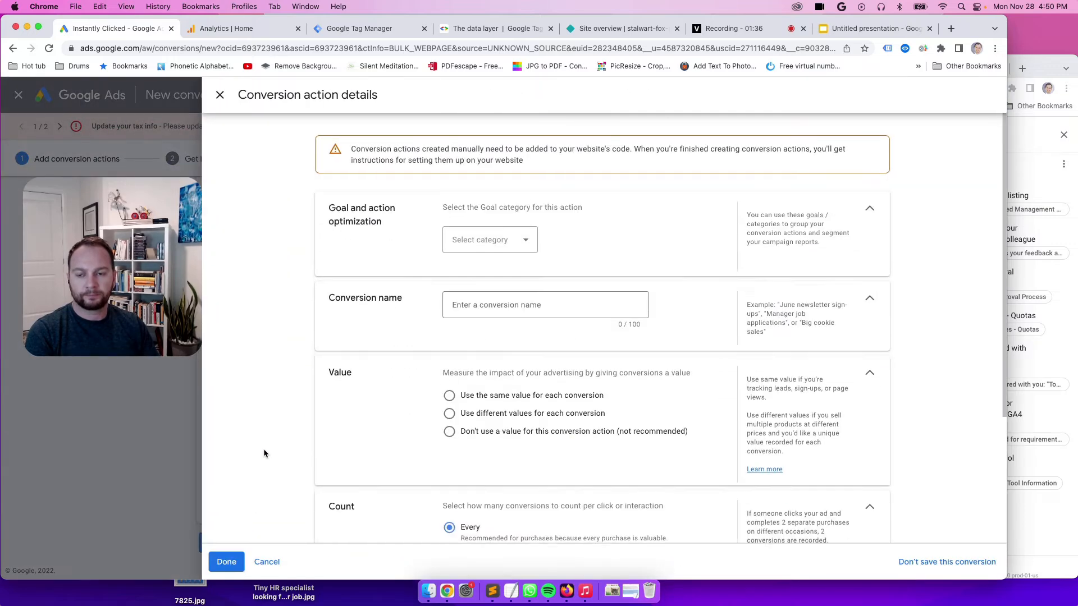
scroll(432, 228, "down", 1)
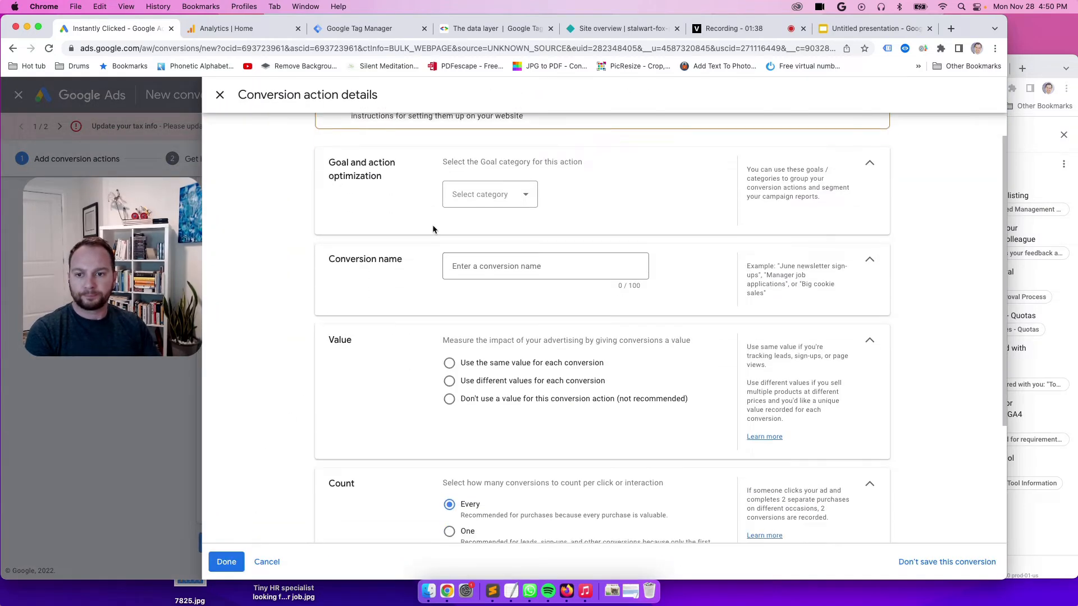
scroll(432, 229, "down", 1)
scroll(537, 217, "up", 2)
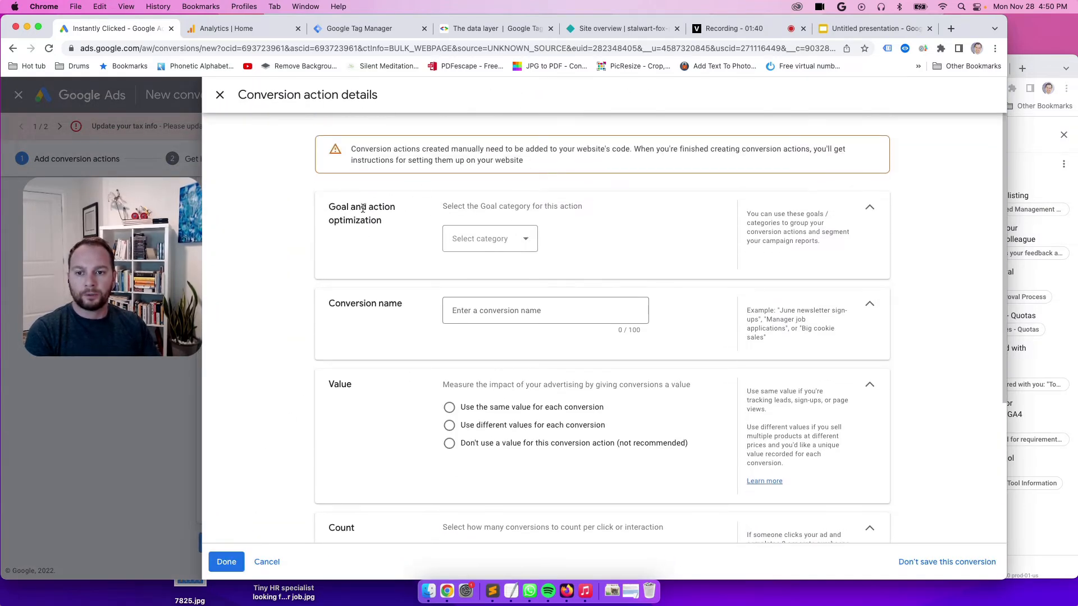
left_click(513, 244)
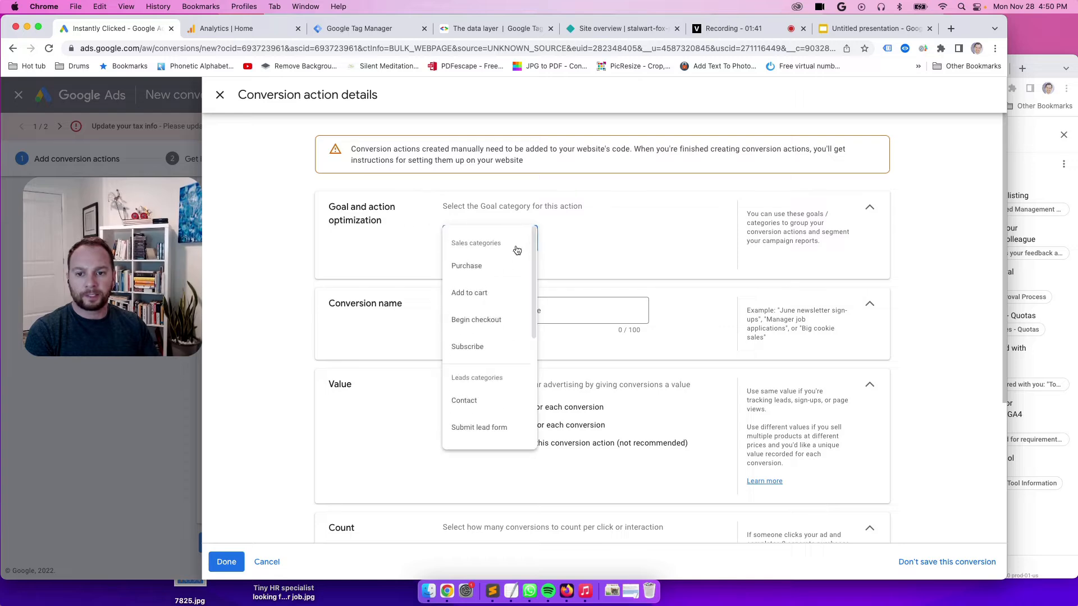
left_click(467, 269)
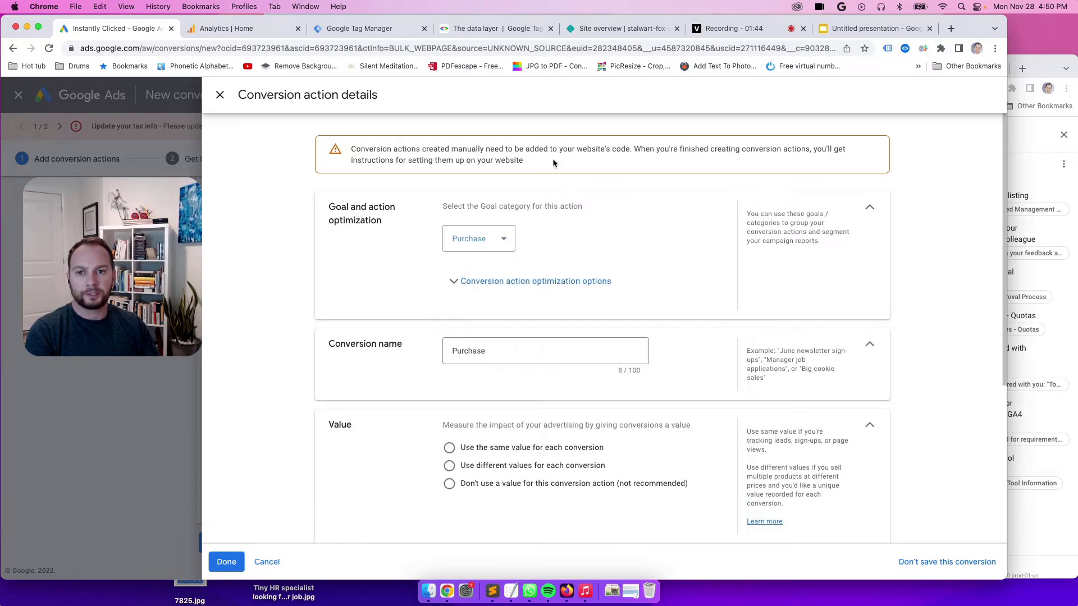
Step: Switch to Netlify, open the deployed stalwart-fox-bb1503 site to view its order summary, and return to Google Ads
left_click(593, 25)
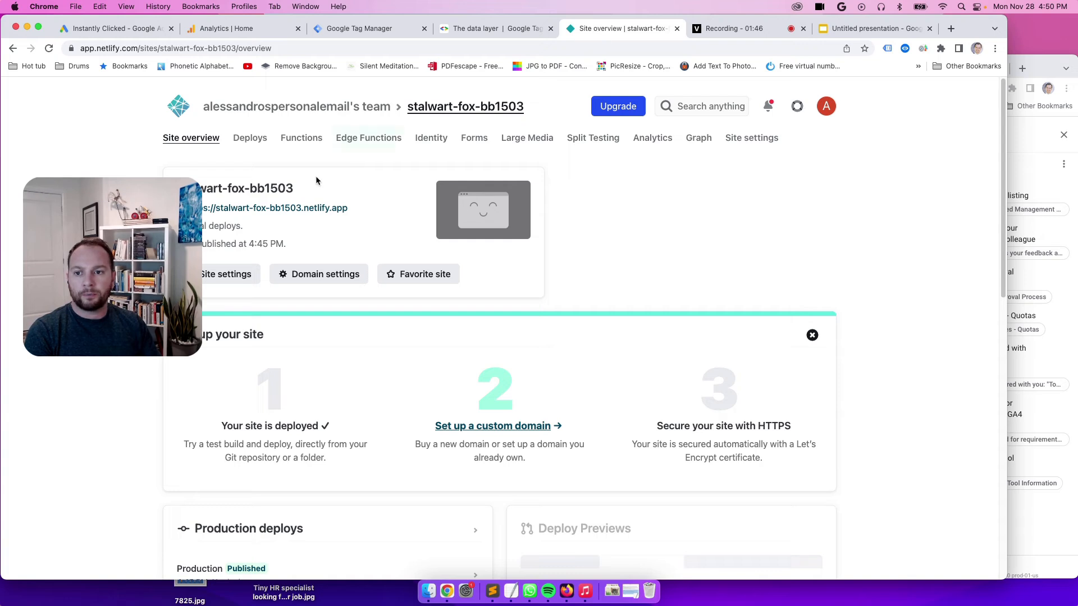
left_click(285, 211)
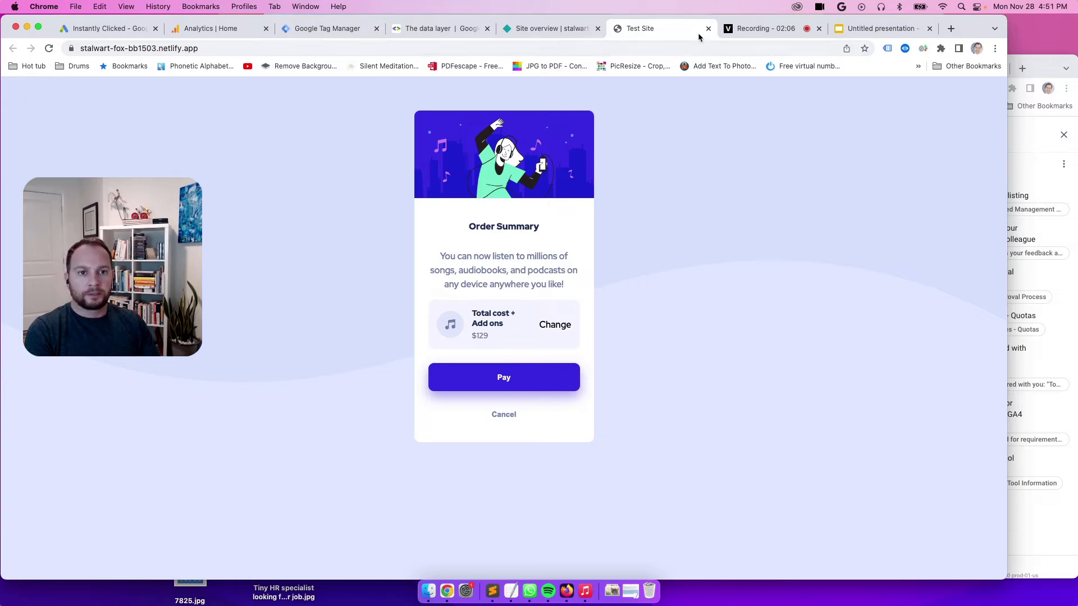
left_click(89, 29)
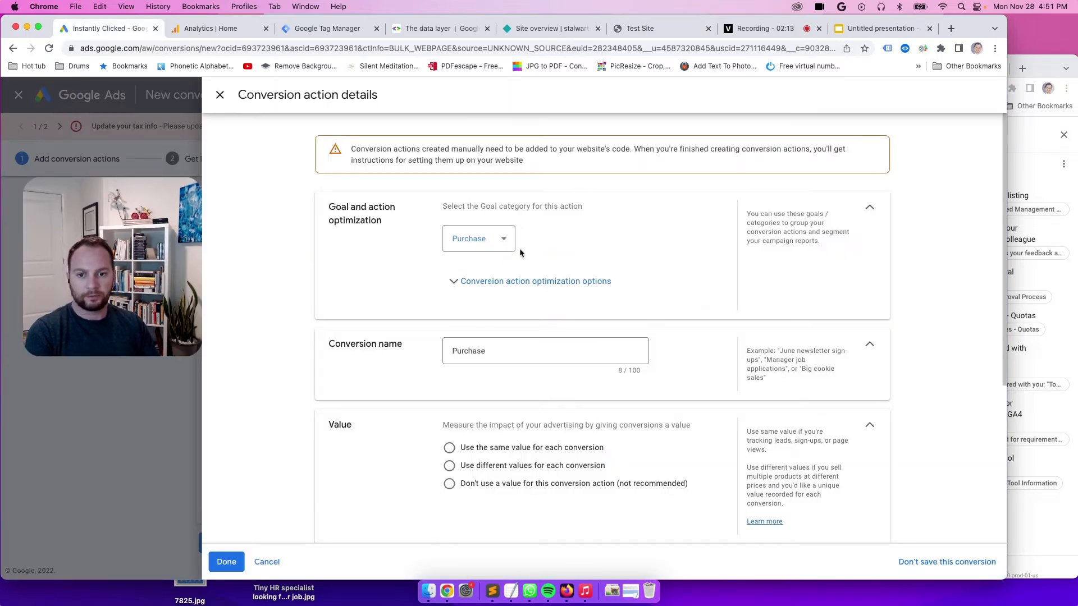
Step: Expand the conversion action optimization options, keep the name Purchase, and use the same value for each conversion
left_click(486, 281)
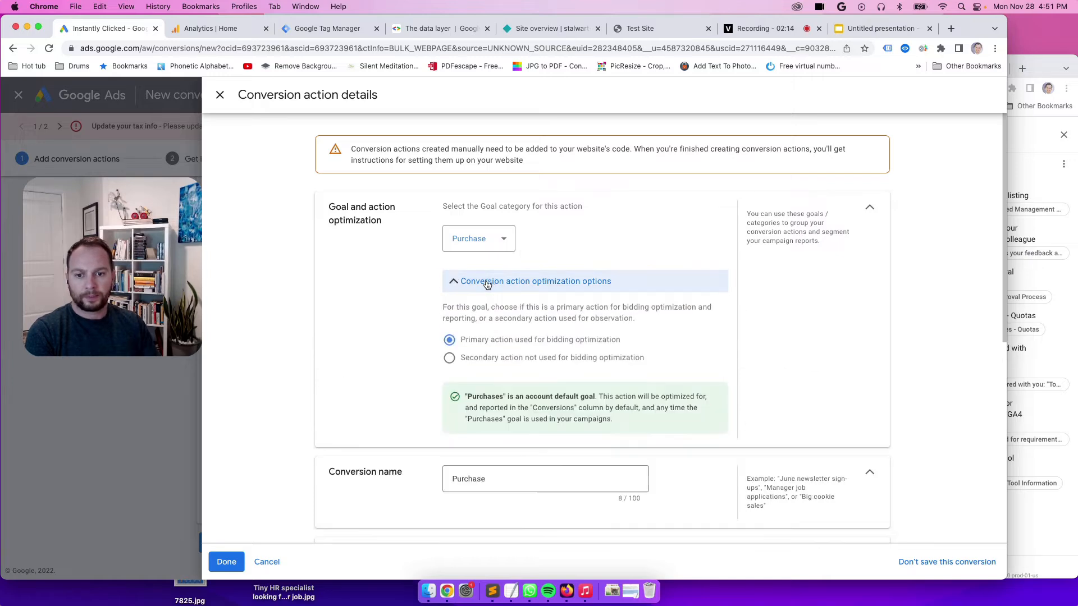
scroll(499, 345, "down", 3)
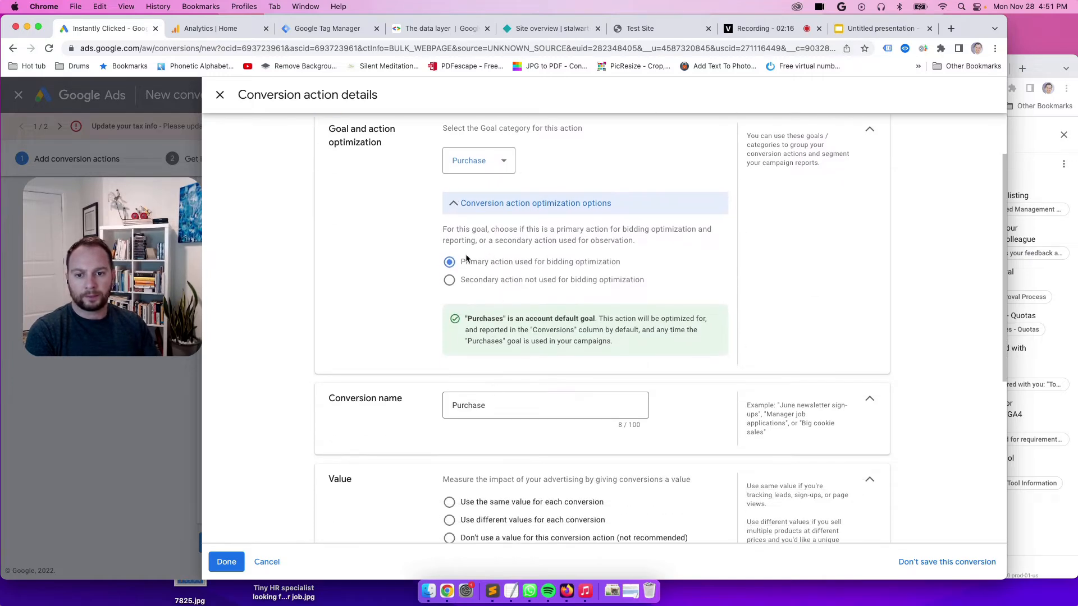
scroll(560, 253, "down", 5)
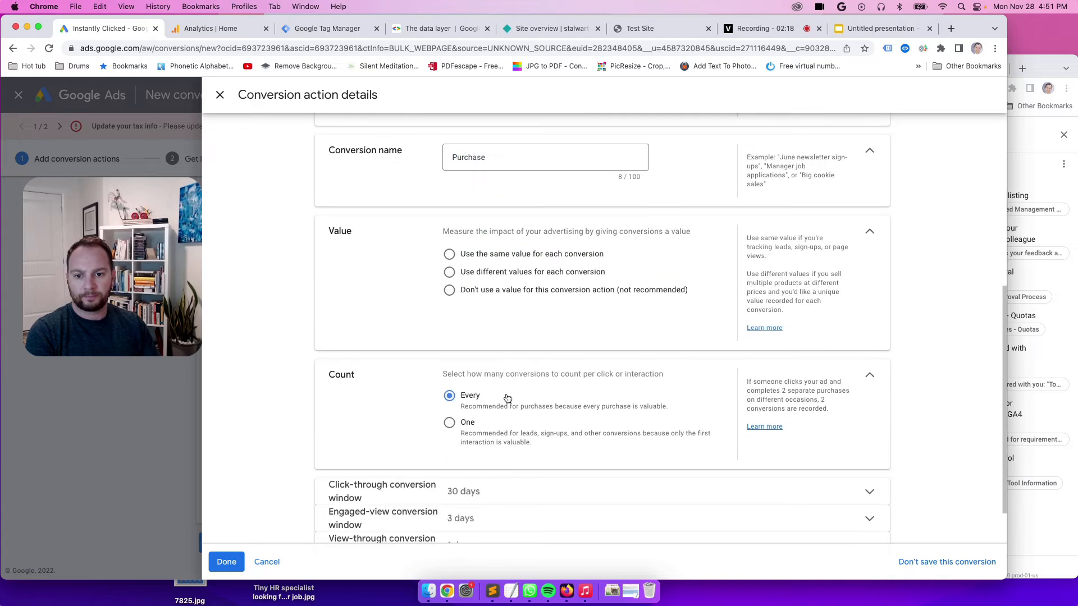
left_click(493, 157)
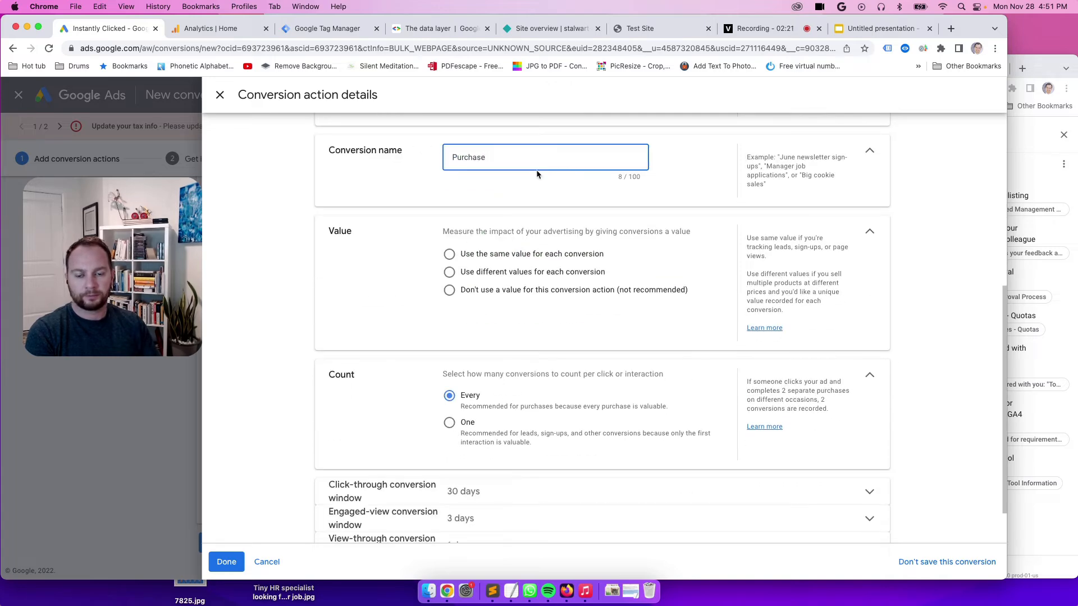
left_click(462, 256)
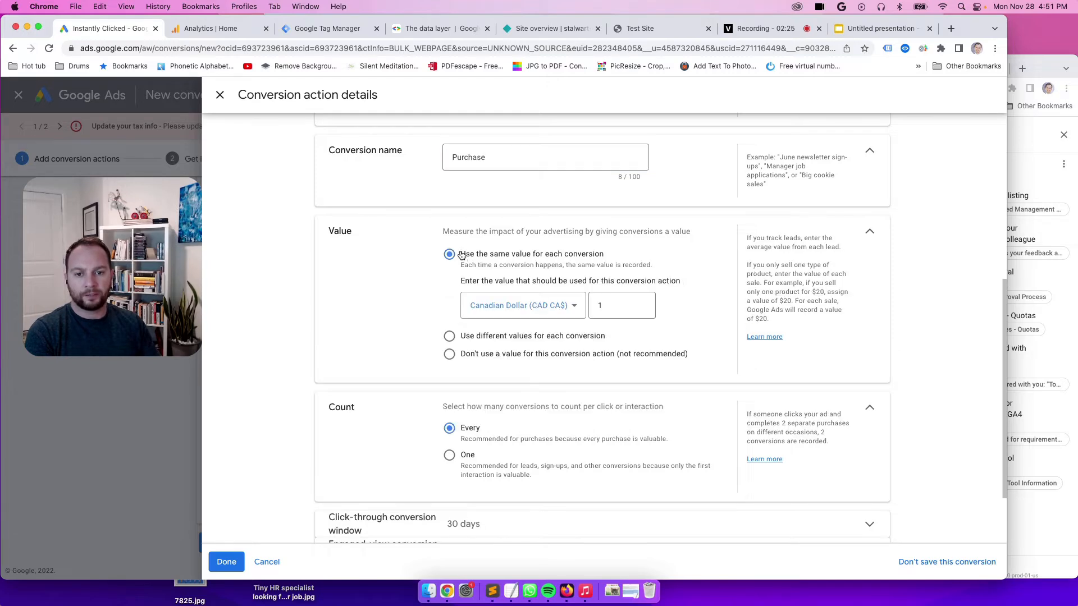
Step: Compare the order total on the Test Site page with the value and count options of the Google Ads conversion action
left_click(645, 30)
double_click(483, 336)
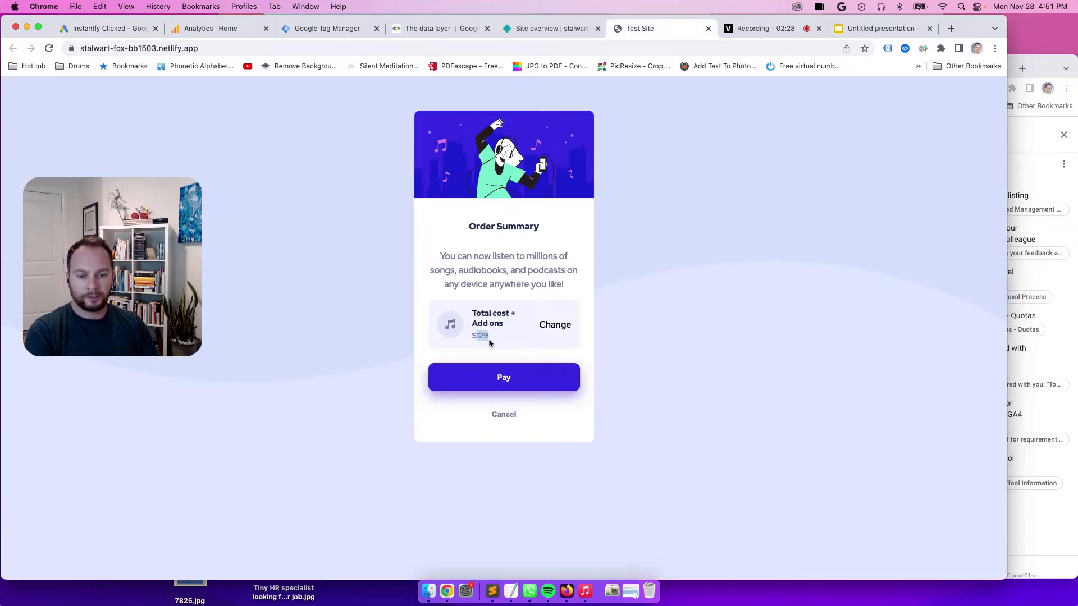
left_click(517, 342)
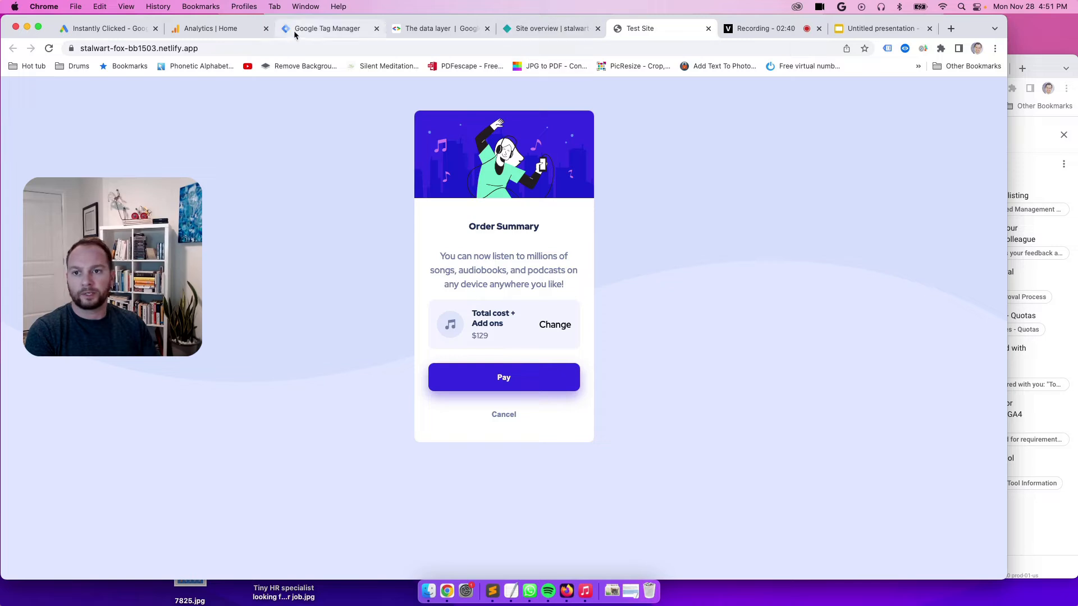
left_click(112, 35)
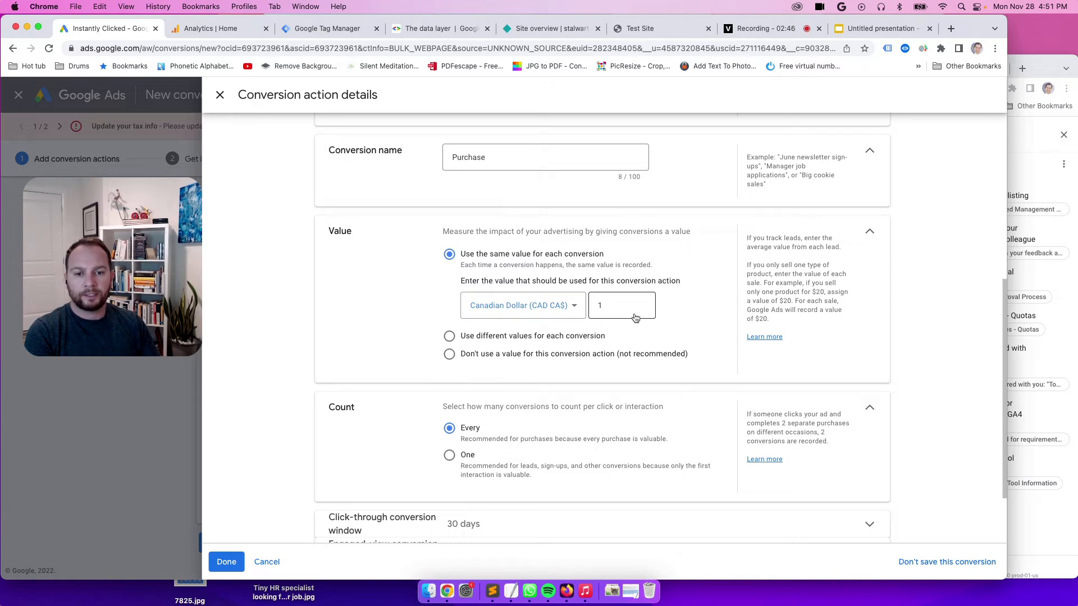
scroll(638, 322, "down", 3)
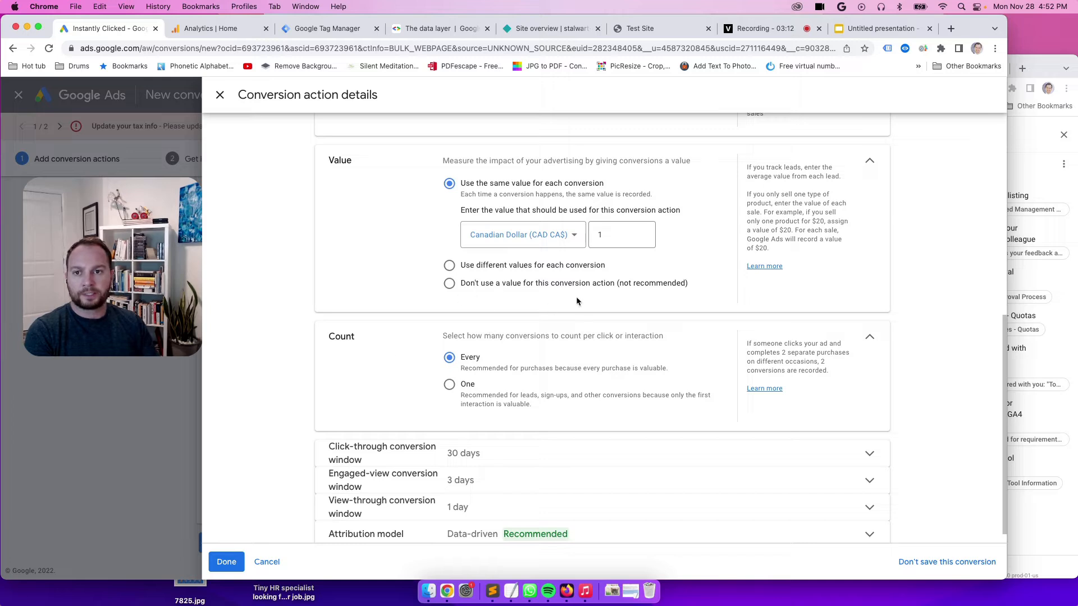
left_click(672, 28)
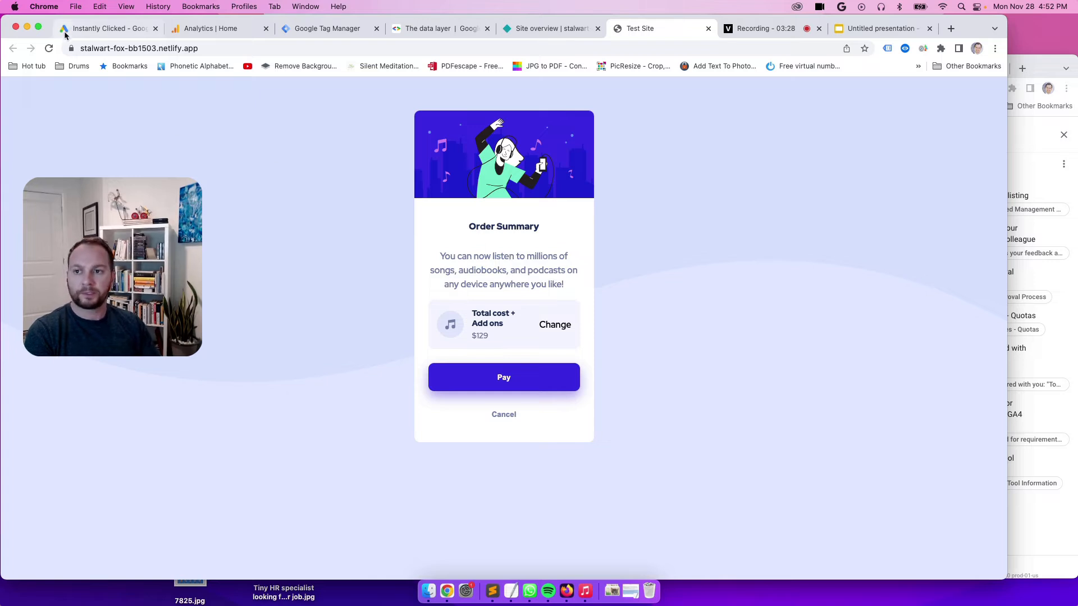
left_click(90, 35)
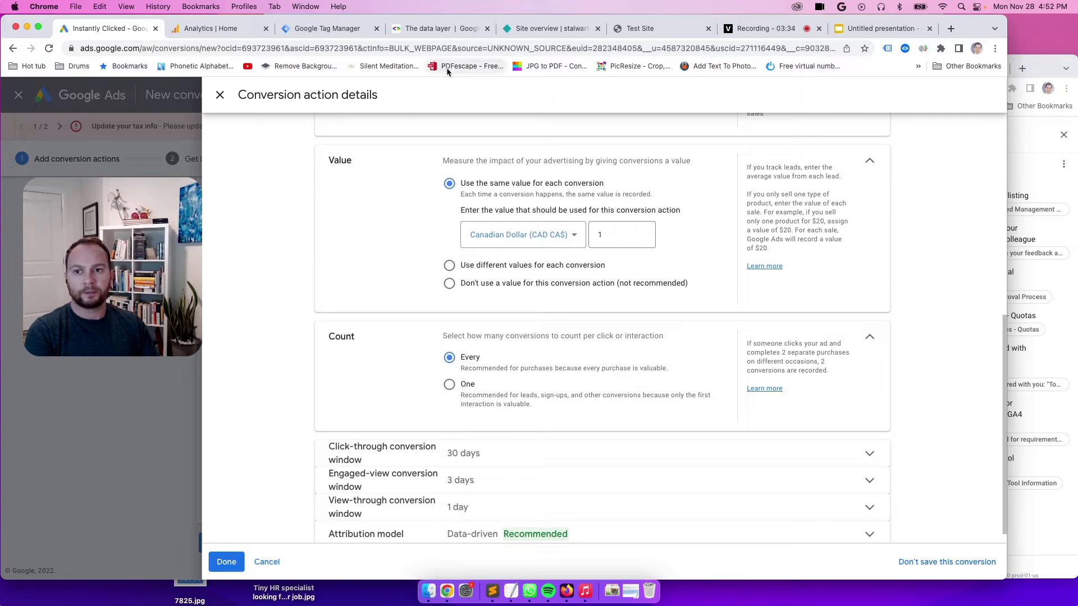
left_click(658, 33)
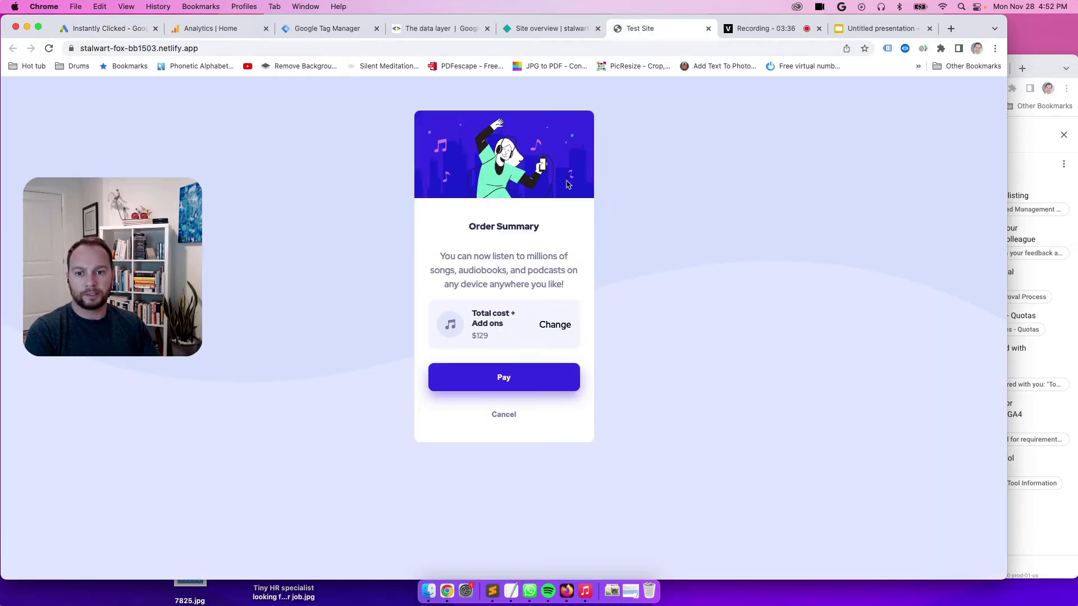
left_click(132, 31)
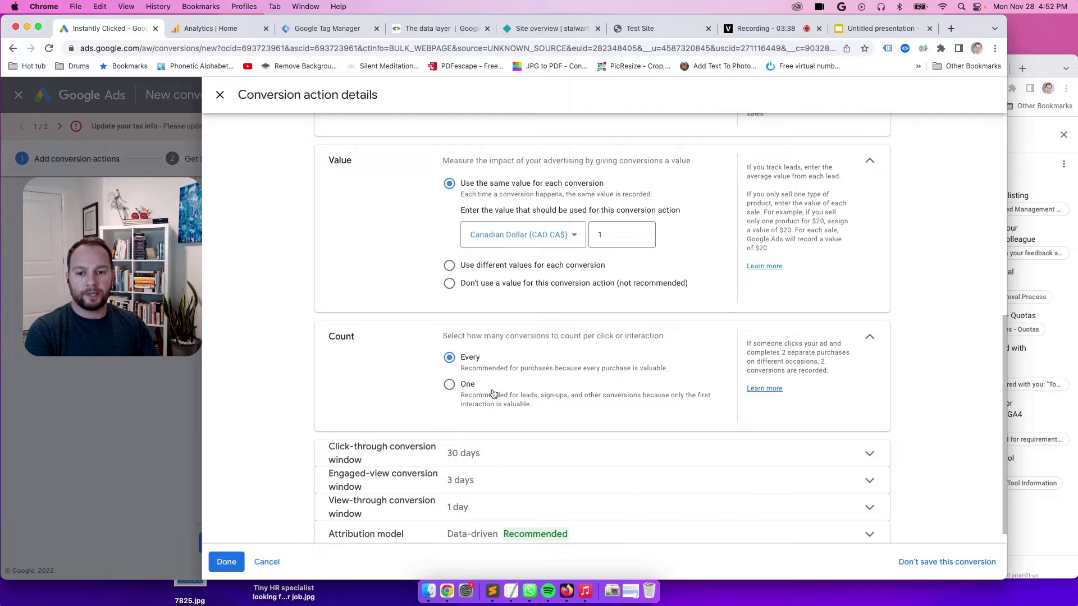
Step: Finish the Purchase conversion action's details, then save it and continue to the setup instructions
scroll(500, 398, "down", 1)
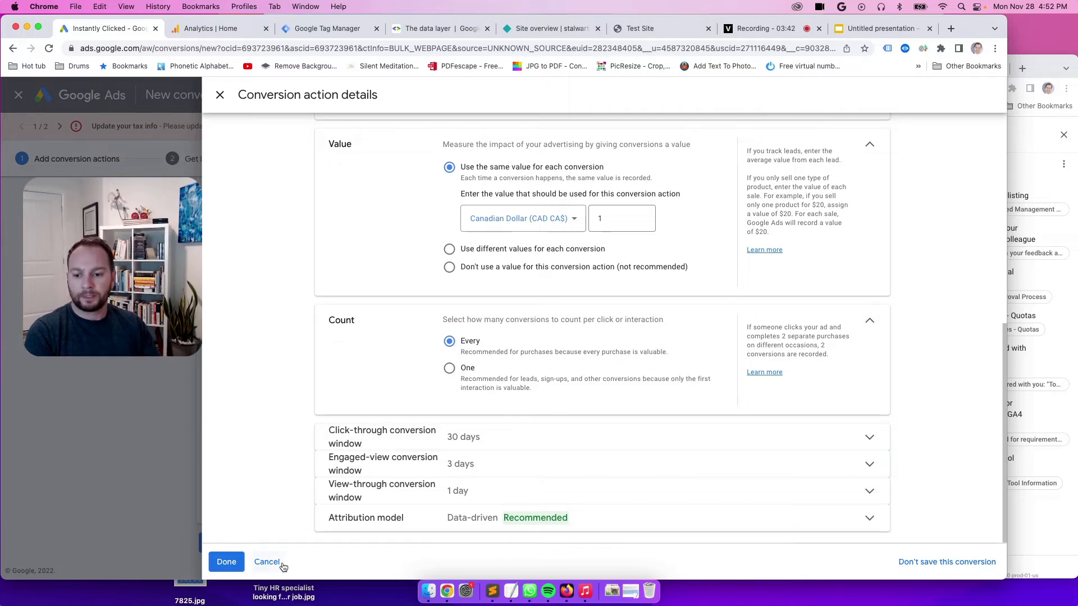
left_click(227, 561)
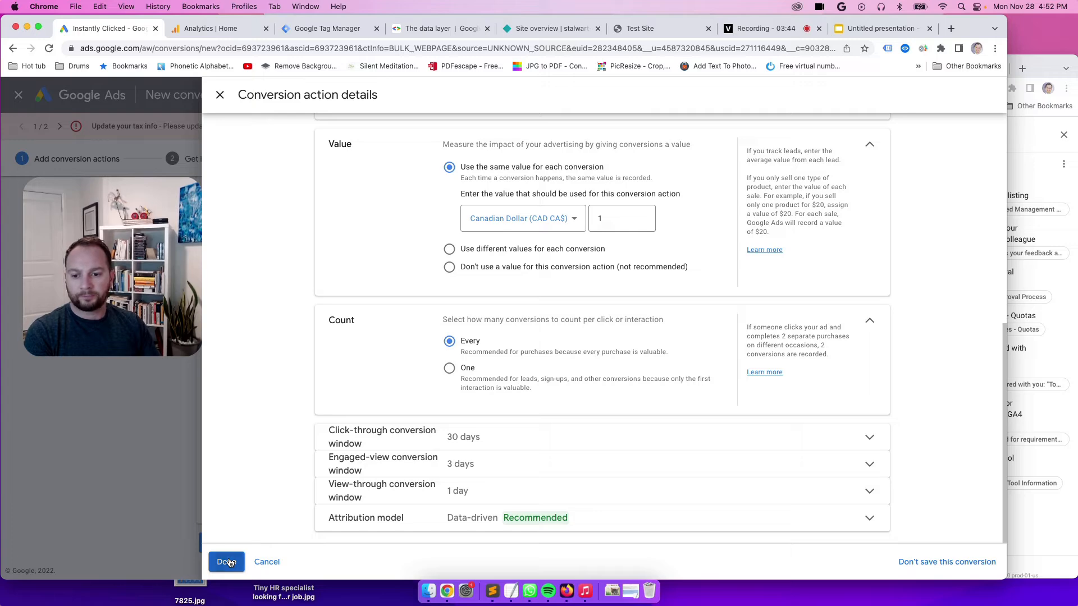
scroll(395, 389, "down", 2)
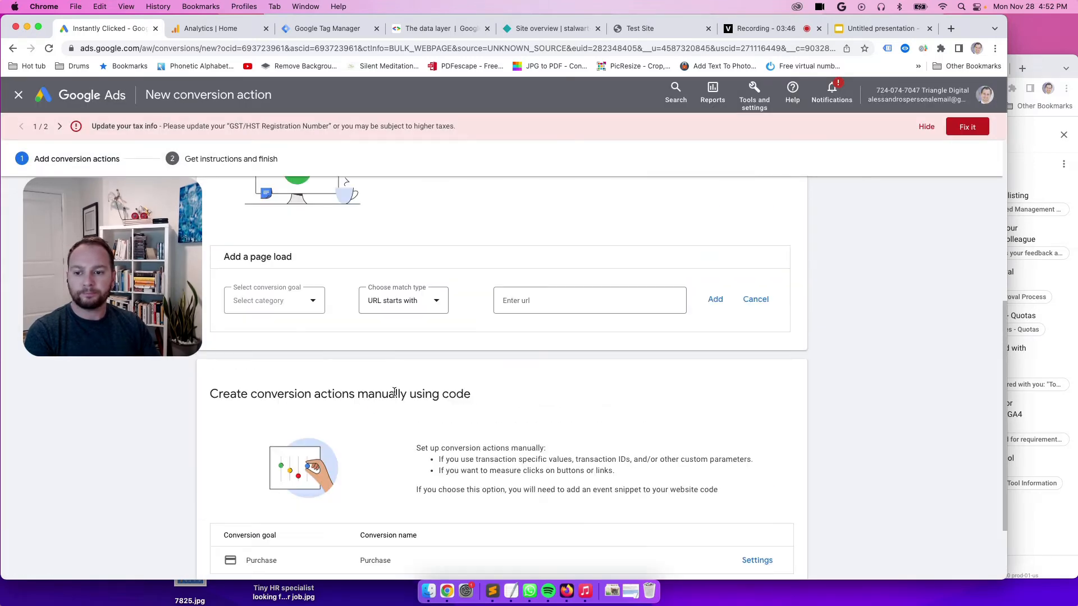
left_click(233, 547)
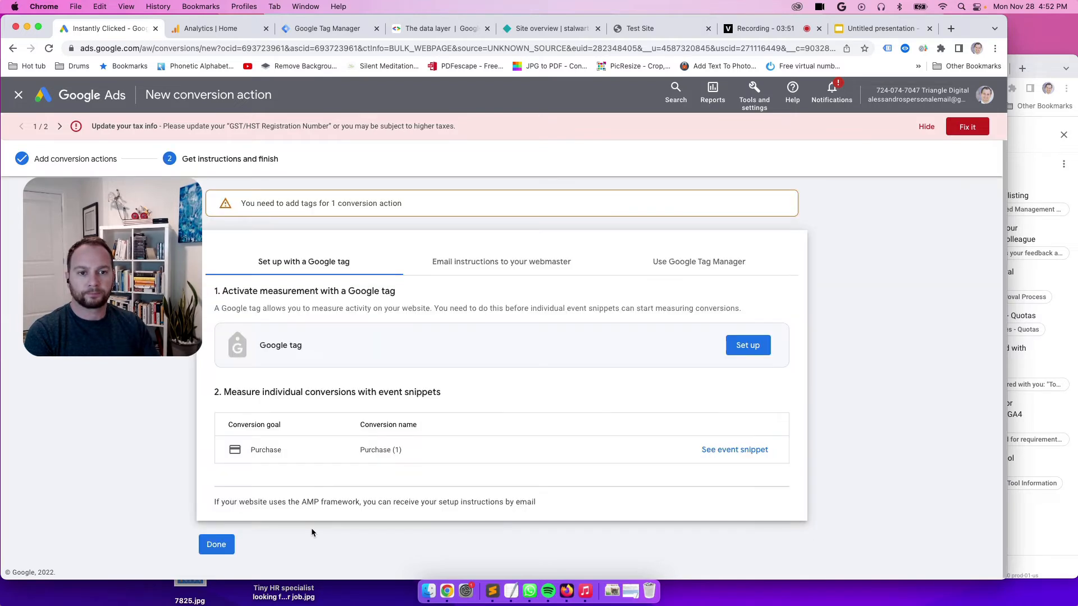
Step: Show the Google Tag Manager setup instructions and select the conversion ID
left_click(676, 264)
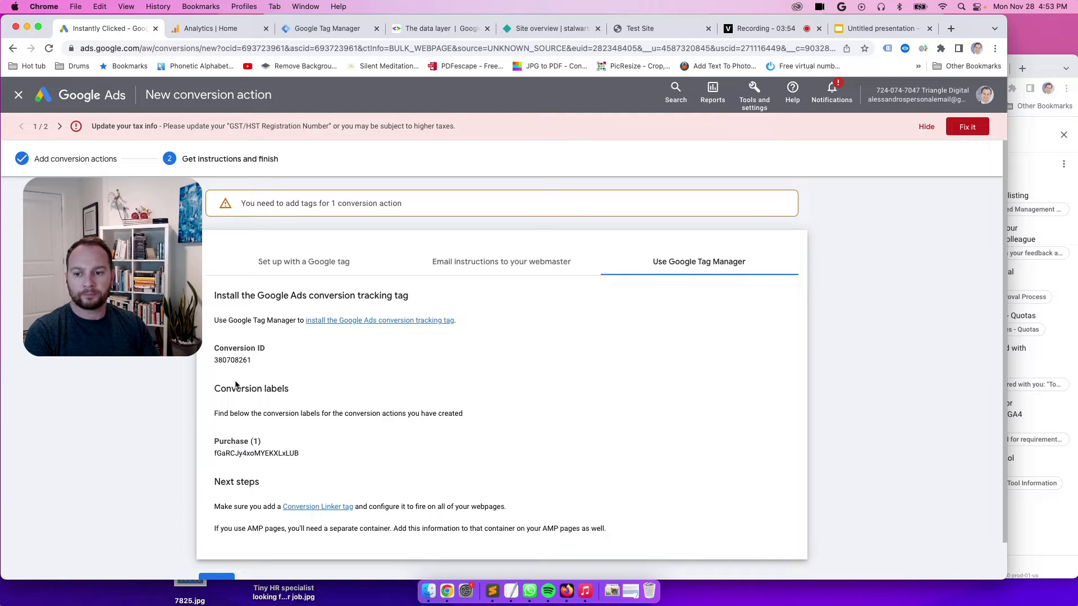
double_click(241, 359)
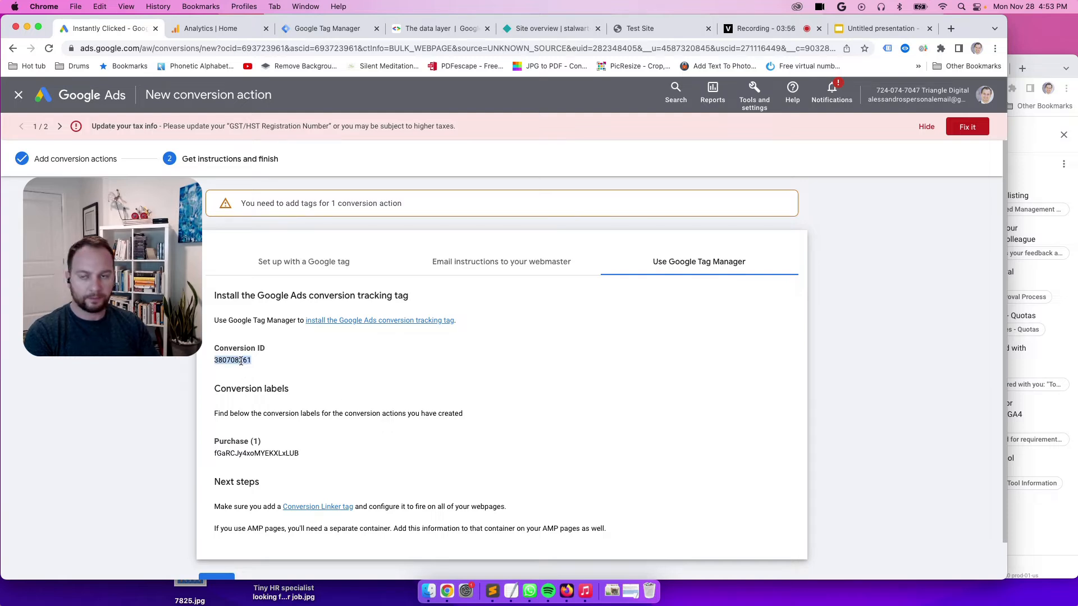
Step: Switch to Google Tag Manager and name the new tag "Google Ads Conversion Tracking - Purchase"
left_click(327, 29)
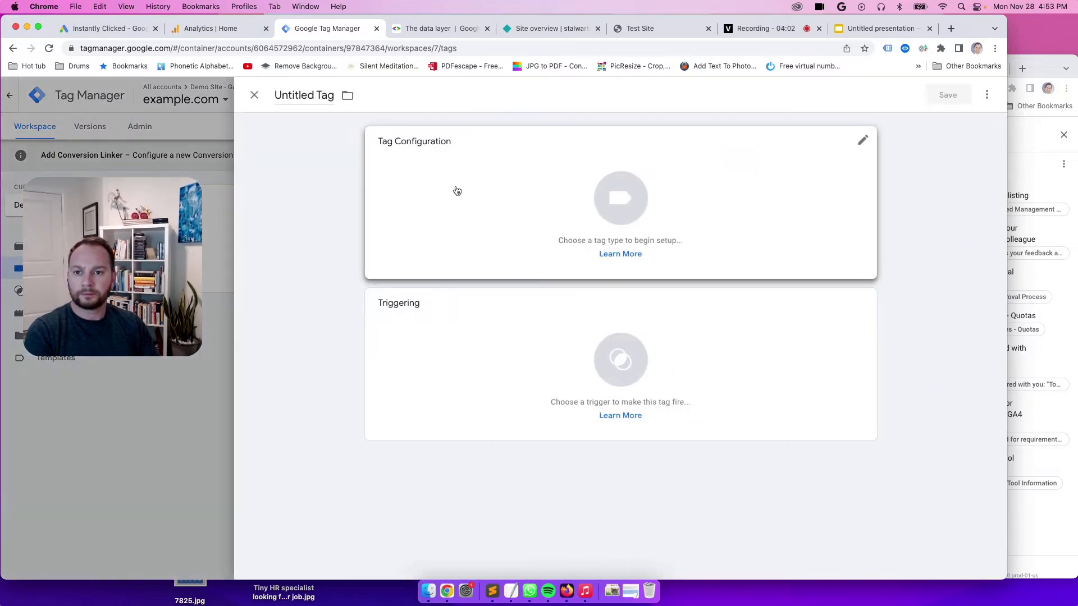
left_click(319, 94)
type("G")
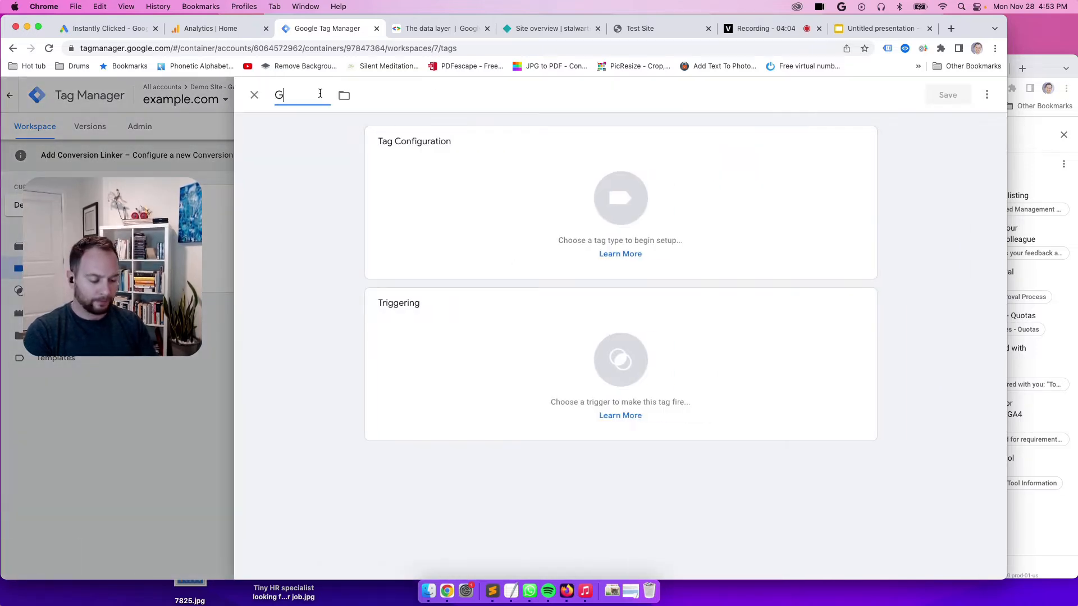
type("oogle ")
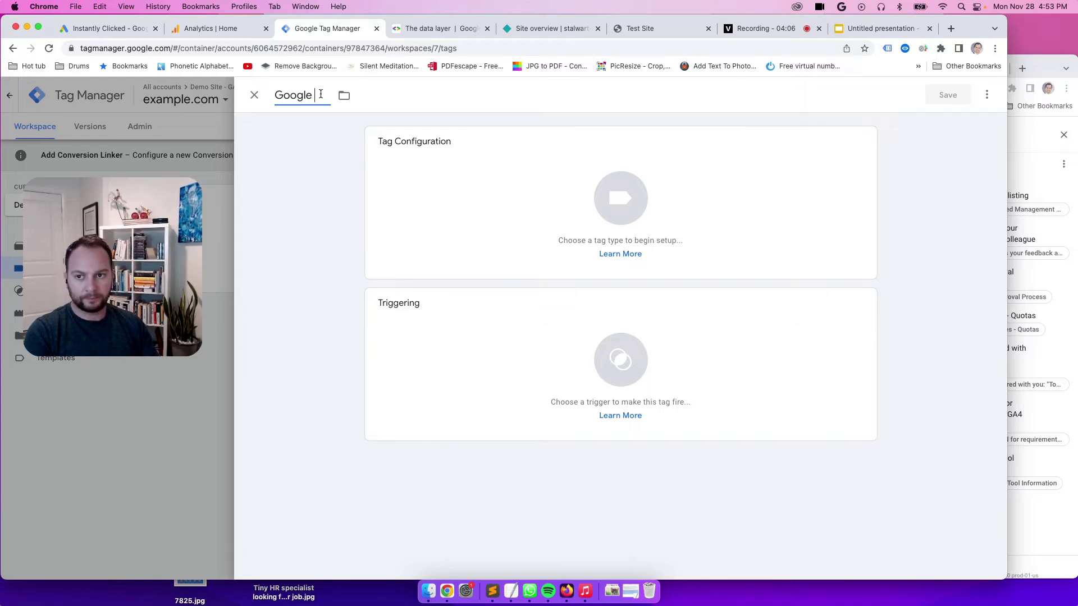
type("Ads C")
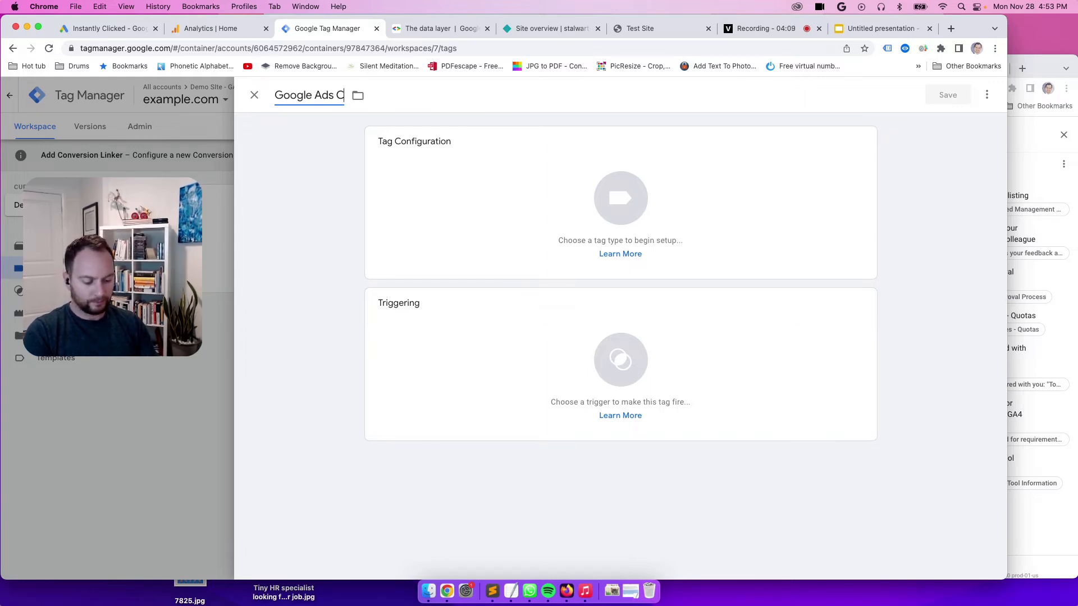
type("onversion Track")
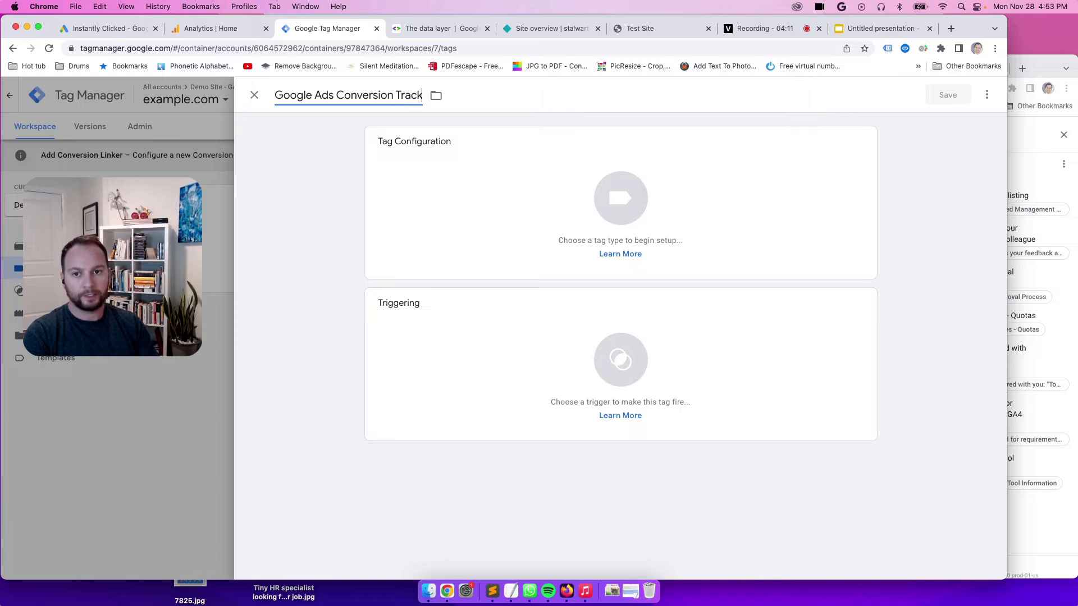
type("ing - Purchase")
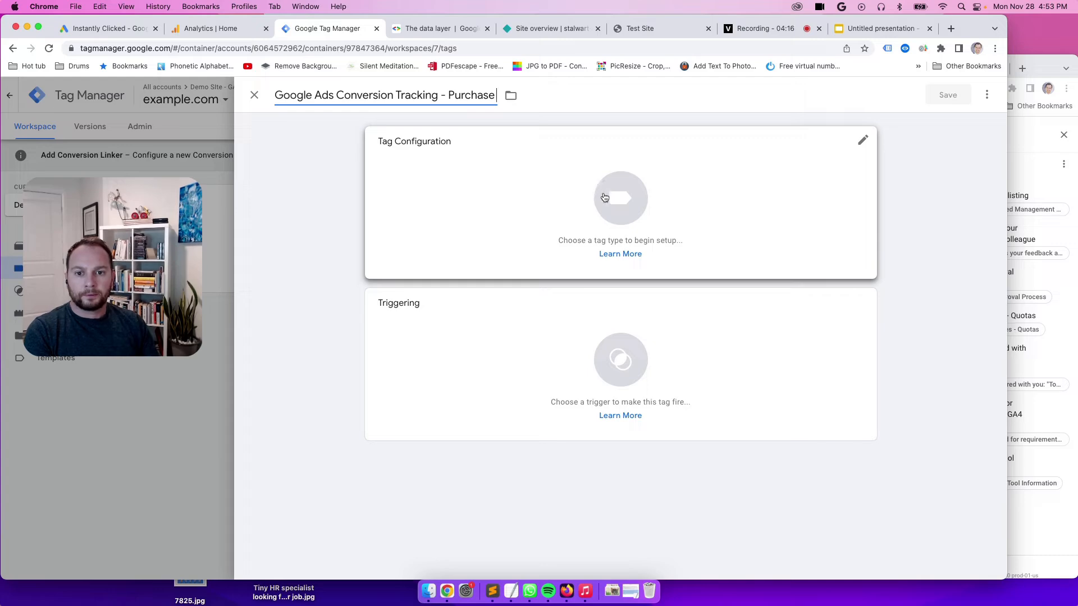
Step: Set the tag type to Google Ads Conversion Tracking and enter the conversion ID from Google Ads
left_click(605, 194)
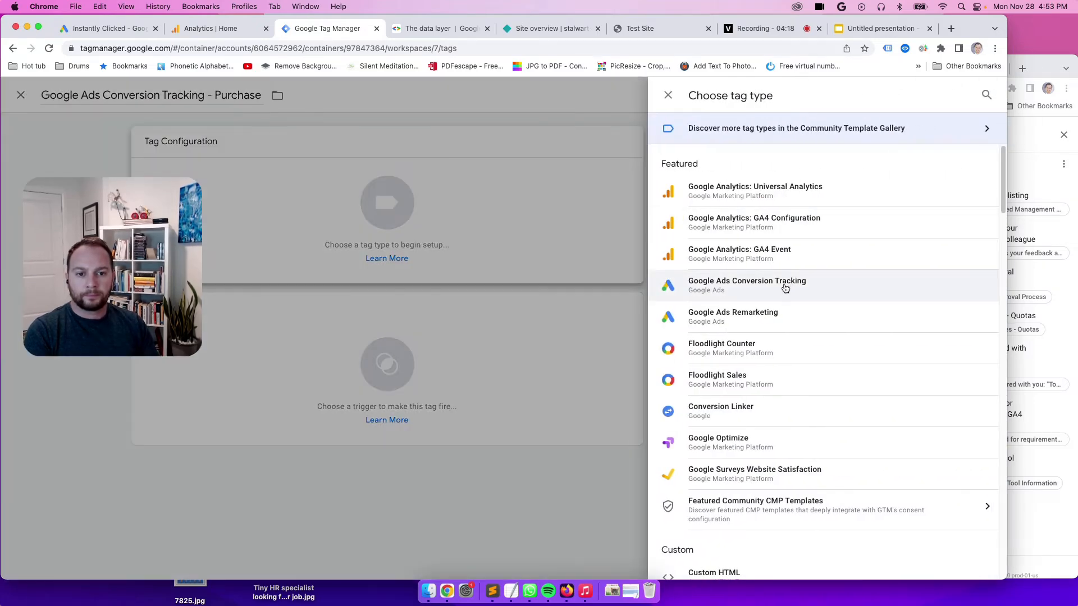
left_click(776, 287)
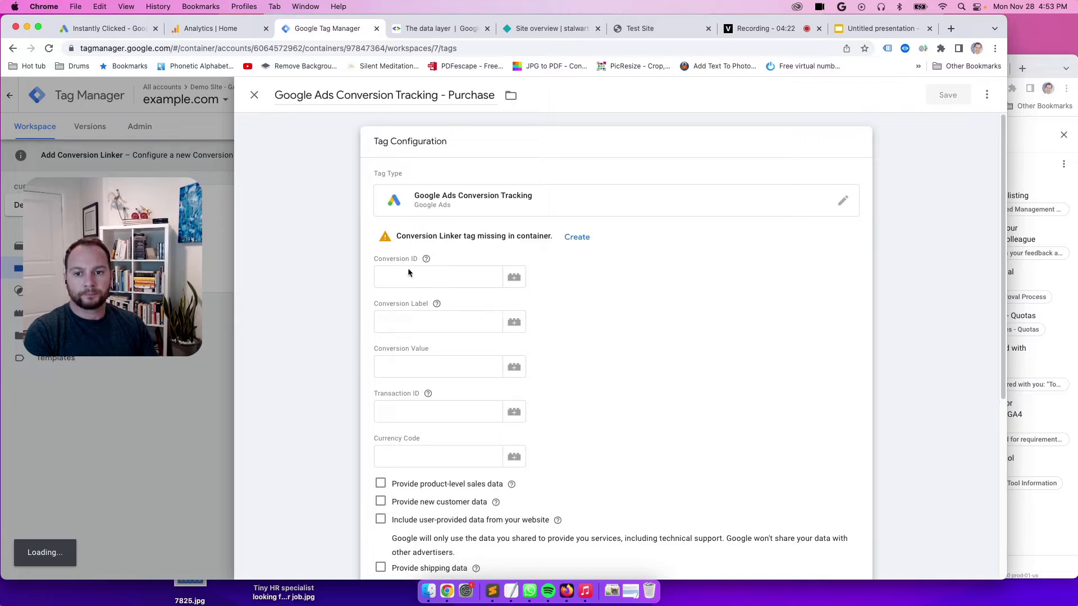
left_click(410, 275)
type("380708251")
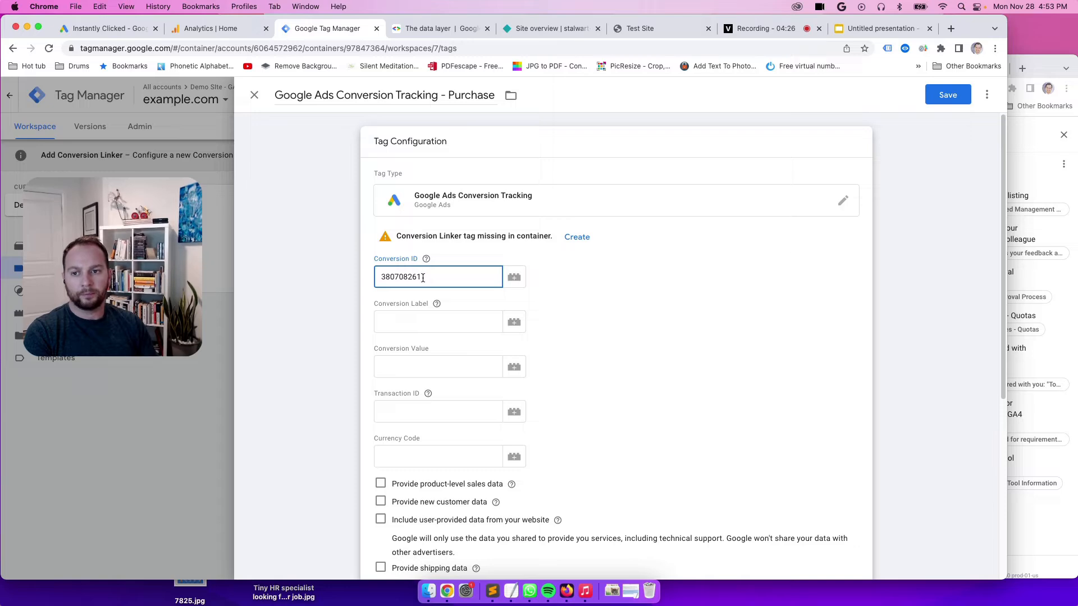
Step: Copy the Purchase conversion label from the Google Ads instructions into the tag's Conversion Label
left_click(104, 28)
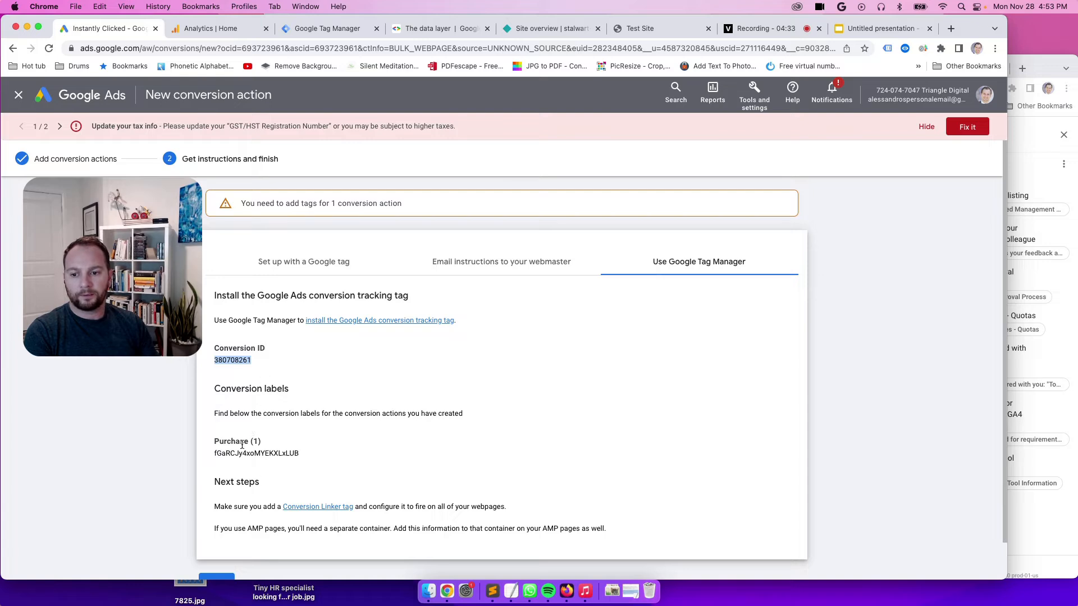
left_click_drag(248, 442, 213, 448)
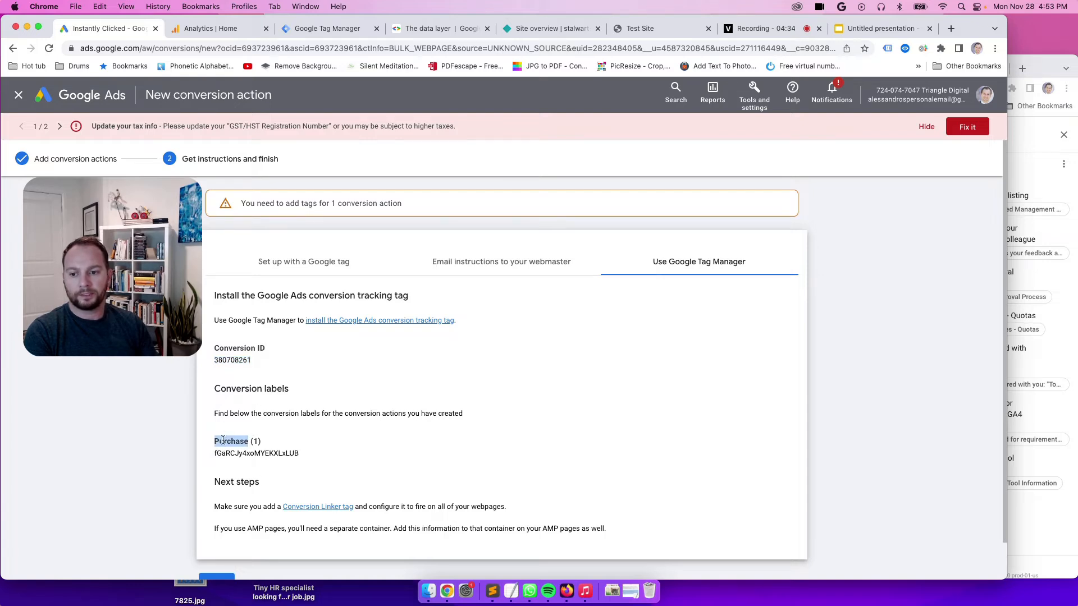
double_click(229, 454)
key("cmd+c")
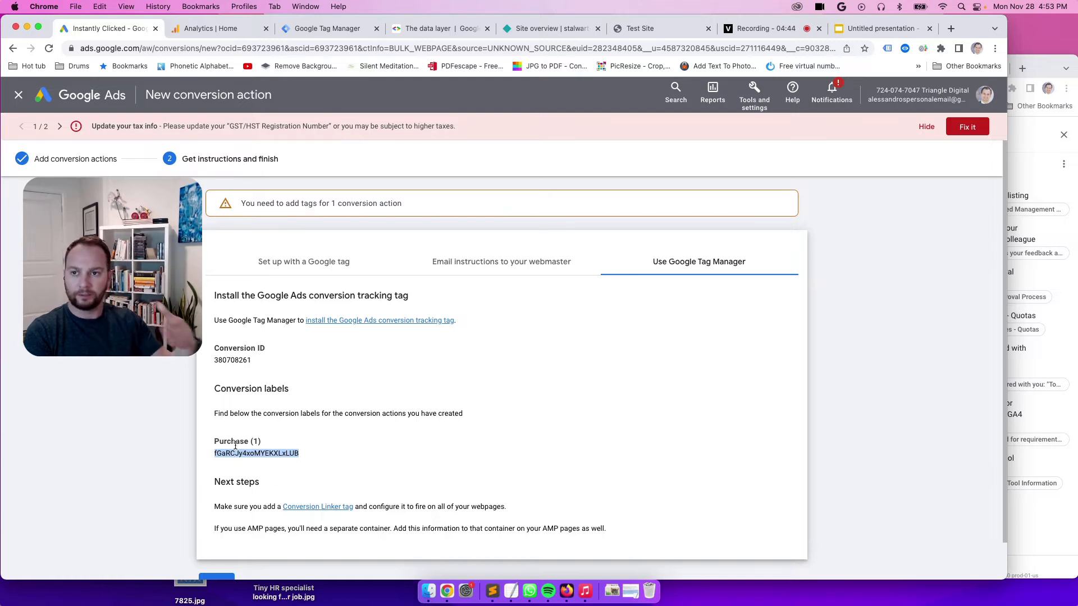
left_click(314, 29)
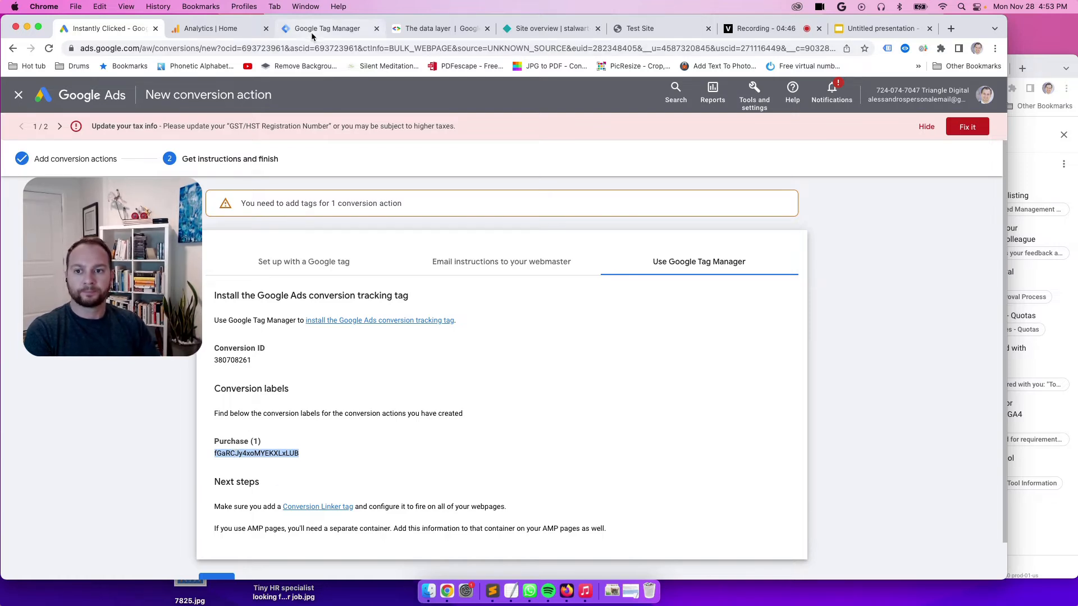
left_click(401, 322)
key("cmd+v")
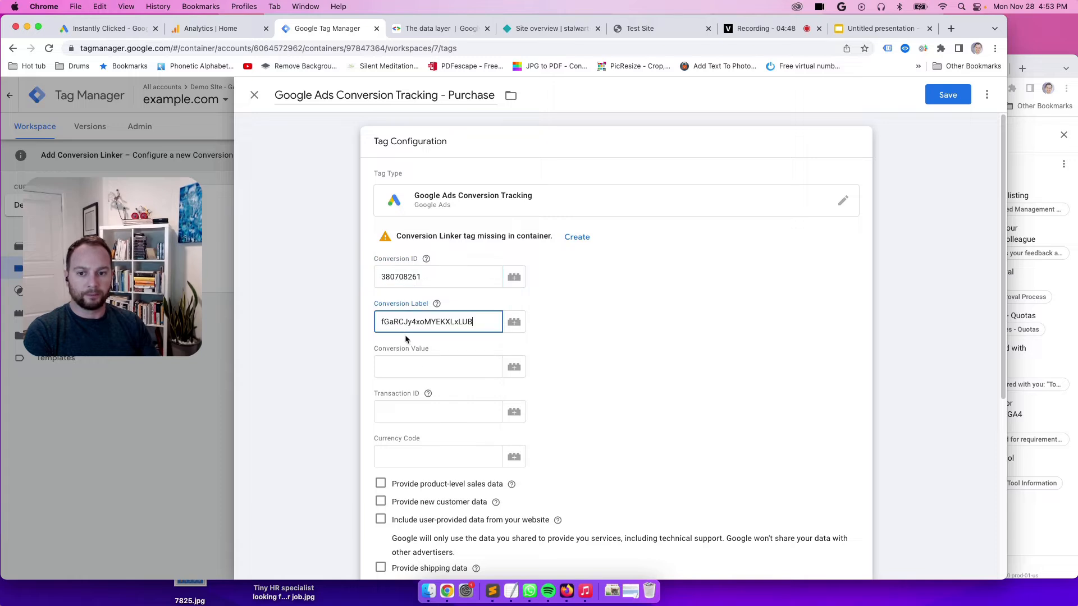
Step: Check the order total on the Test Site, and set the tag's conversion value to 129 and currency code to CAD
left_click(424, 367)
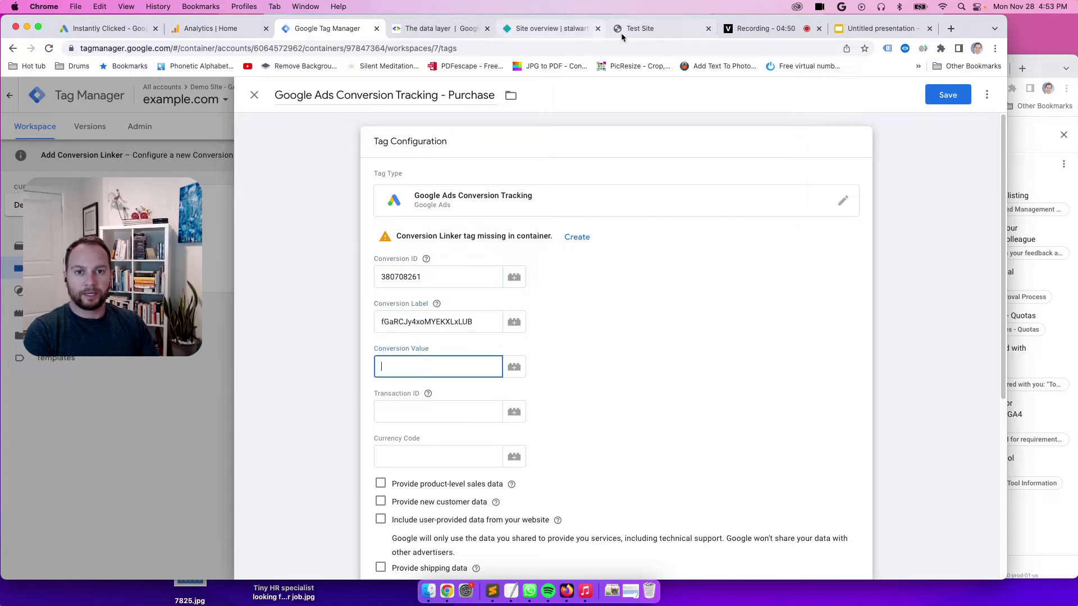
left_click(659, 29)
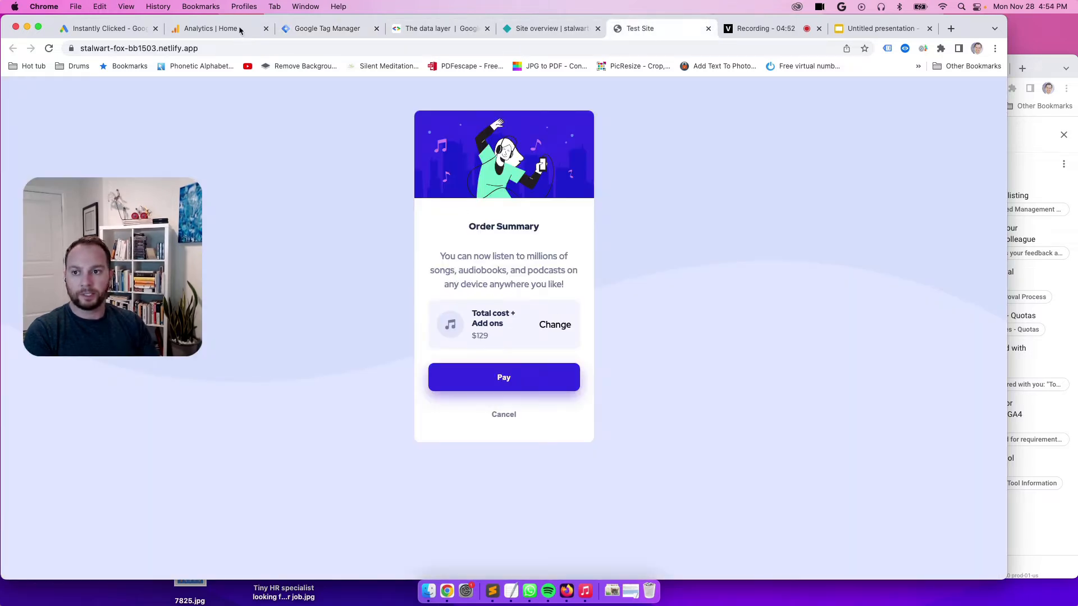
left_click(314, 29)
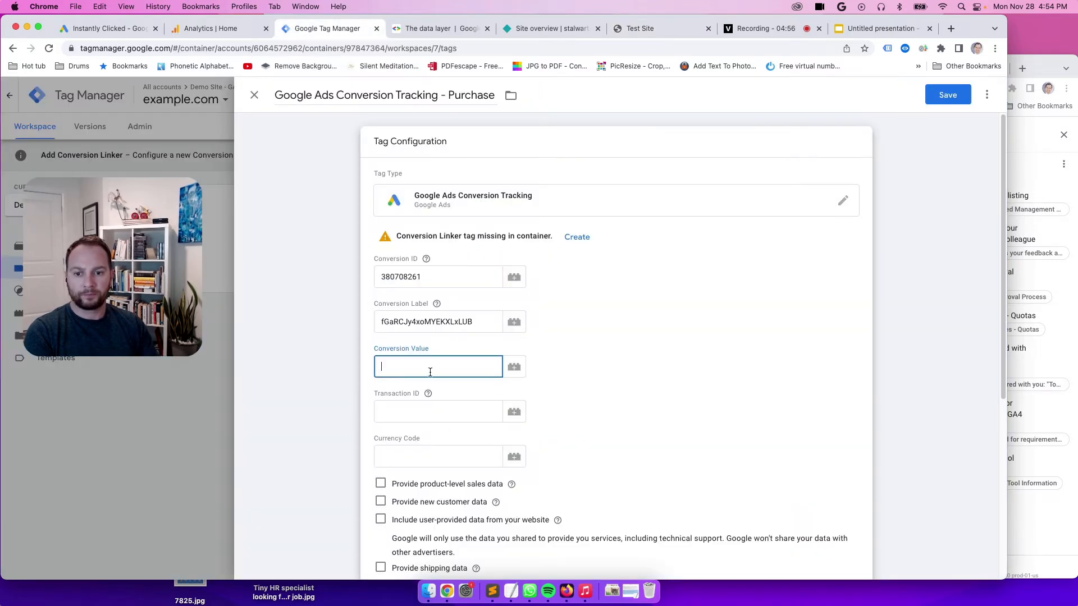
type("129")
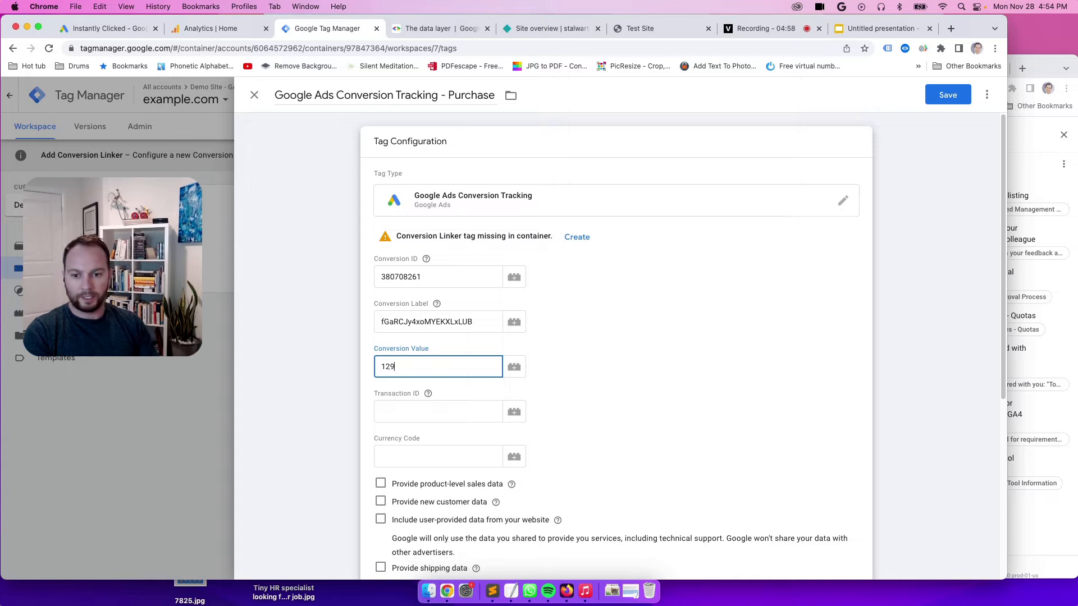
scroll(604, 389, "down", 2)
left_click(434, 407)
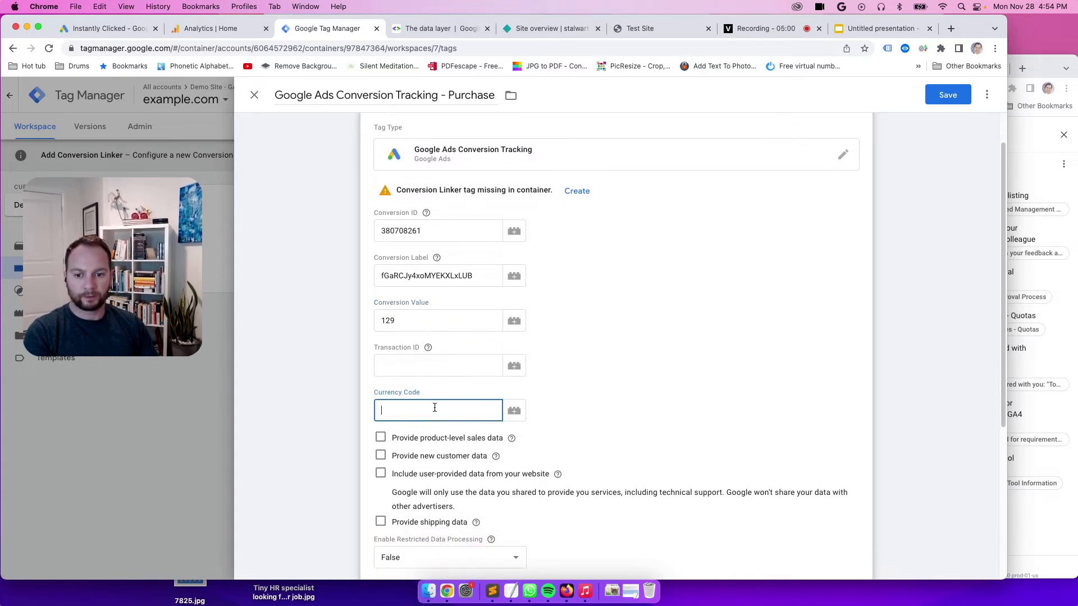
type("CAD")
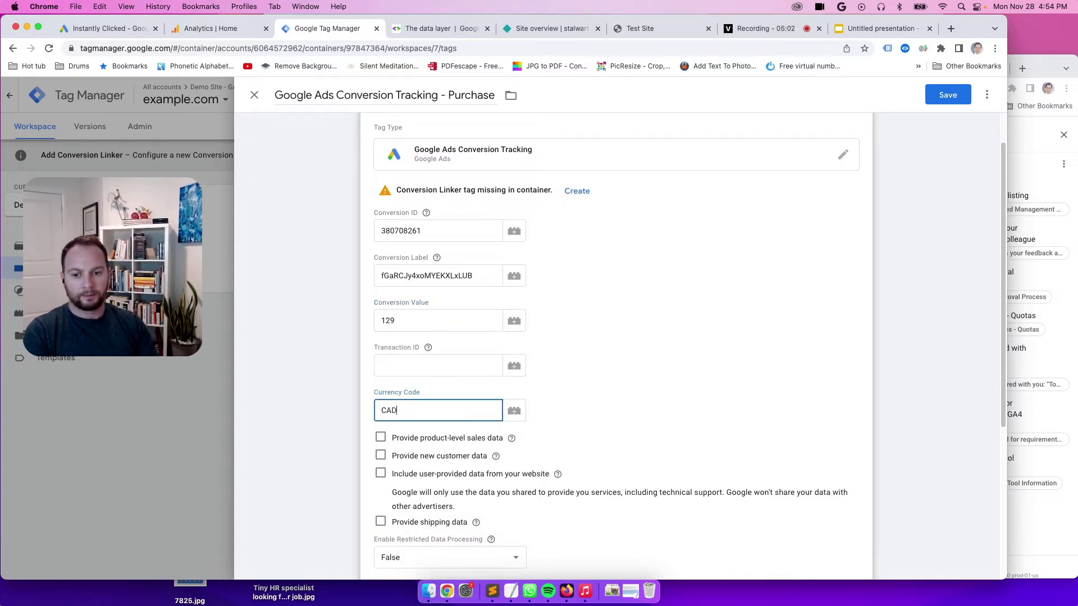
Step: View the help for product-level sales data and the triggers available for the tag
left_click(511, 437)
scroll(509, 427, "down", 3)
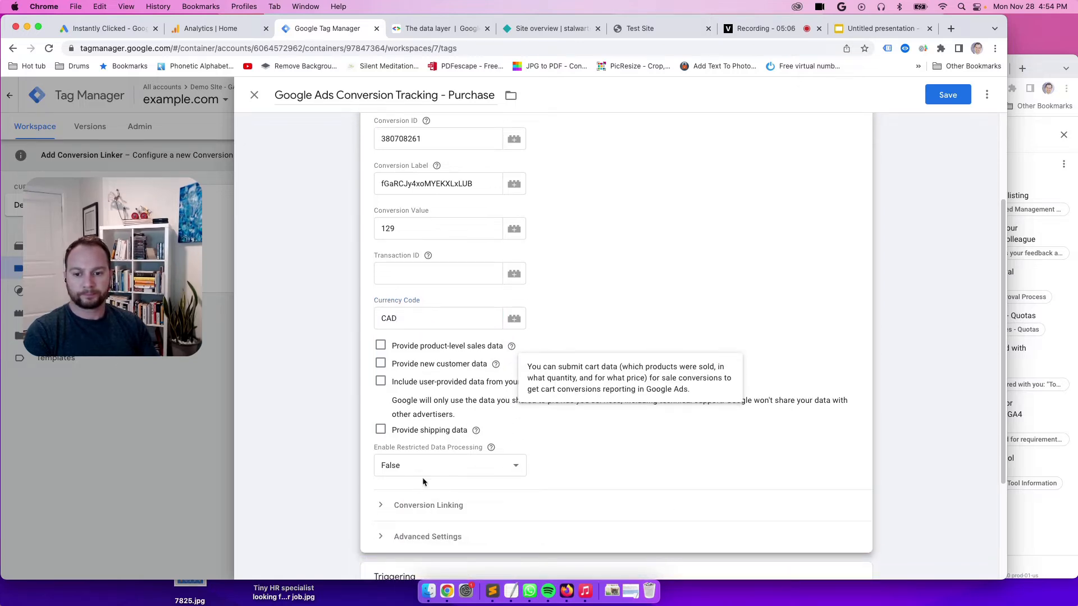
scroll(389, 377, "down", 1)
scroll(389, 378, "down", 4)
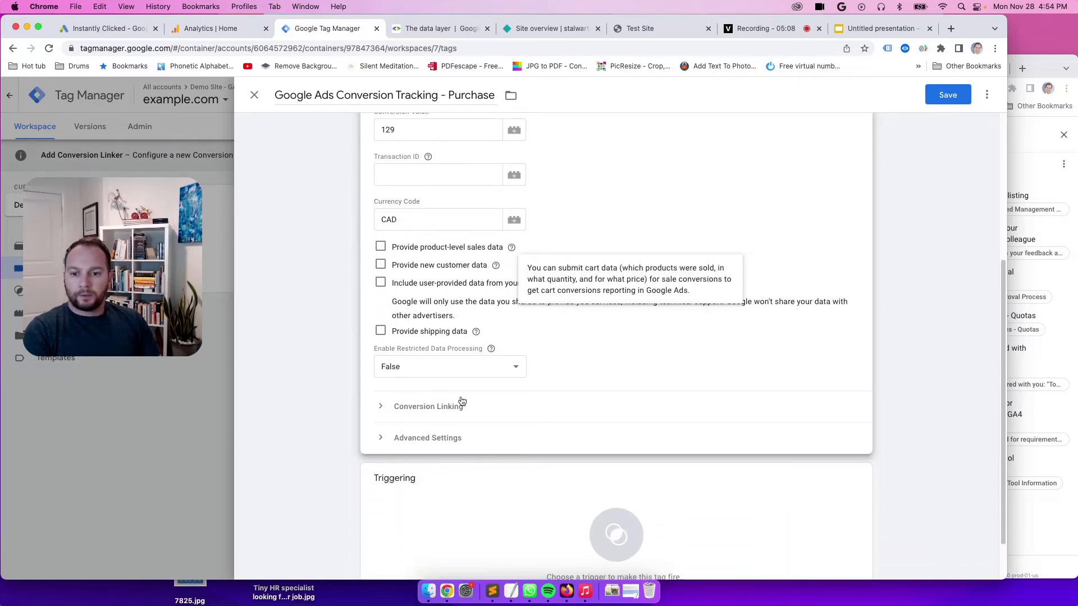
left_click(618, 477)
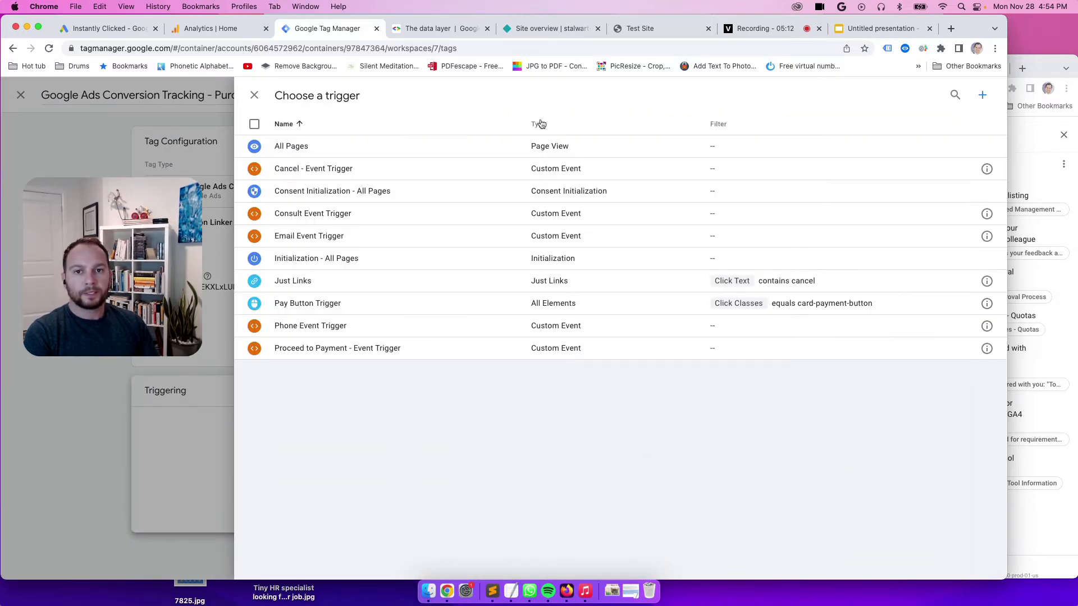
Step: Open the Test Site's page source and examine the Pay button's data layer event and its payment button class
left_click(679, 28)
right_click(313, 255)
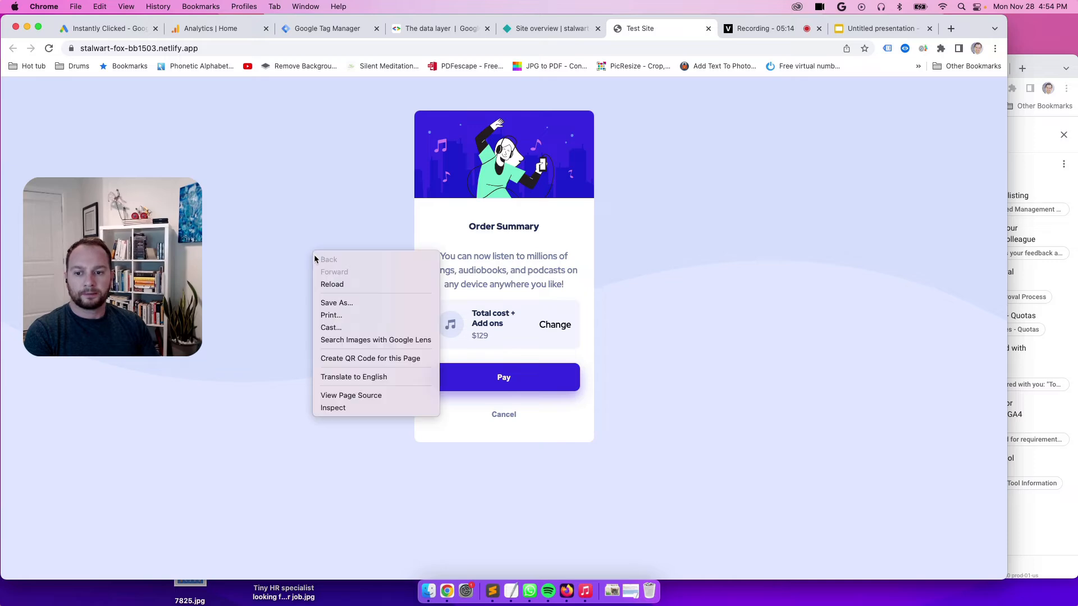
left_click(377, 396)
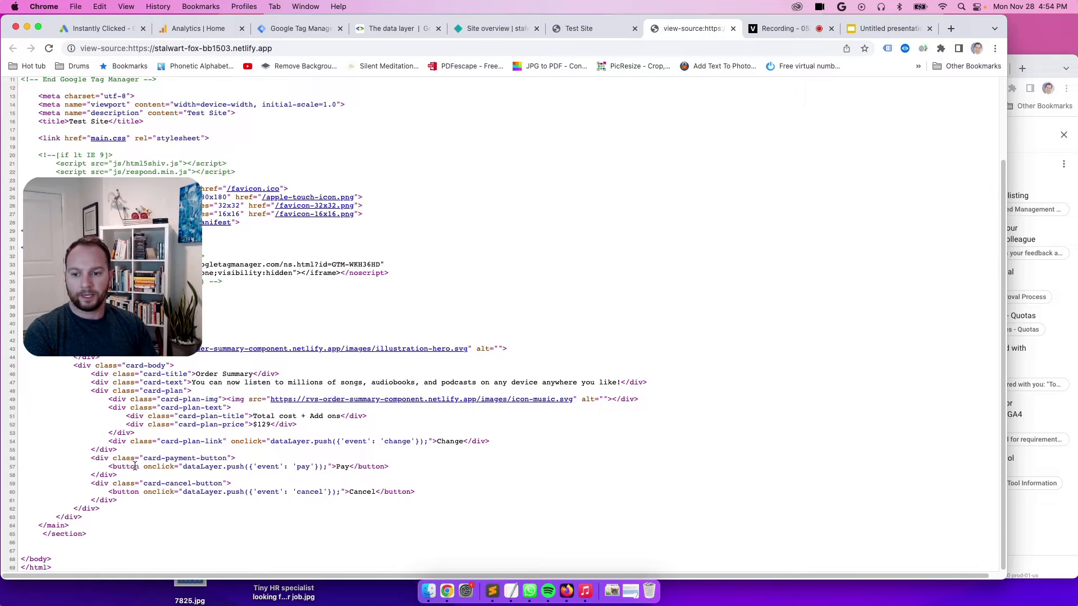
triple_click(340, 467)
double_click(340, 467)
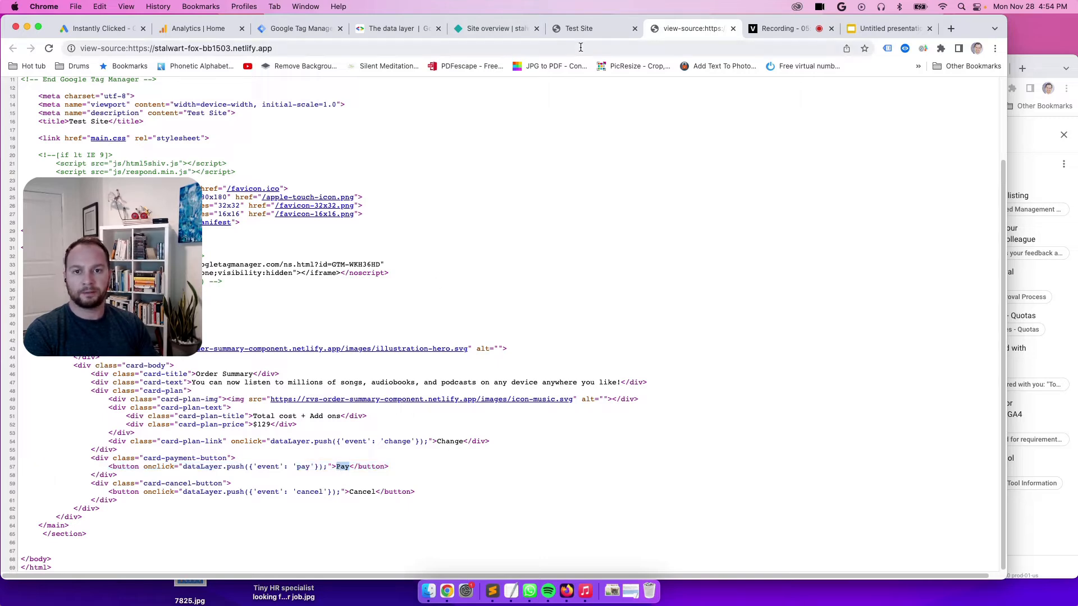
left_click(584, 28)
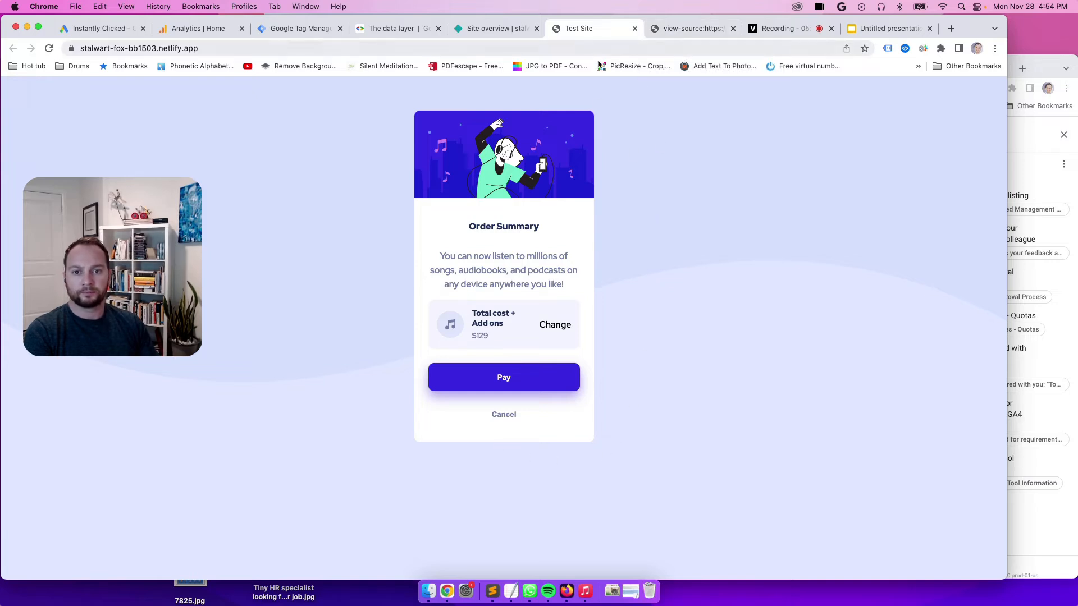
left_click(673, 31)
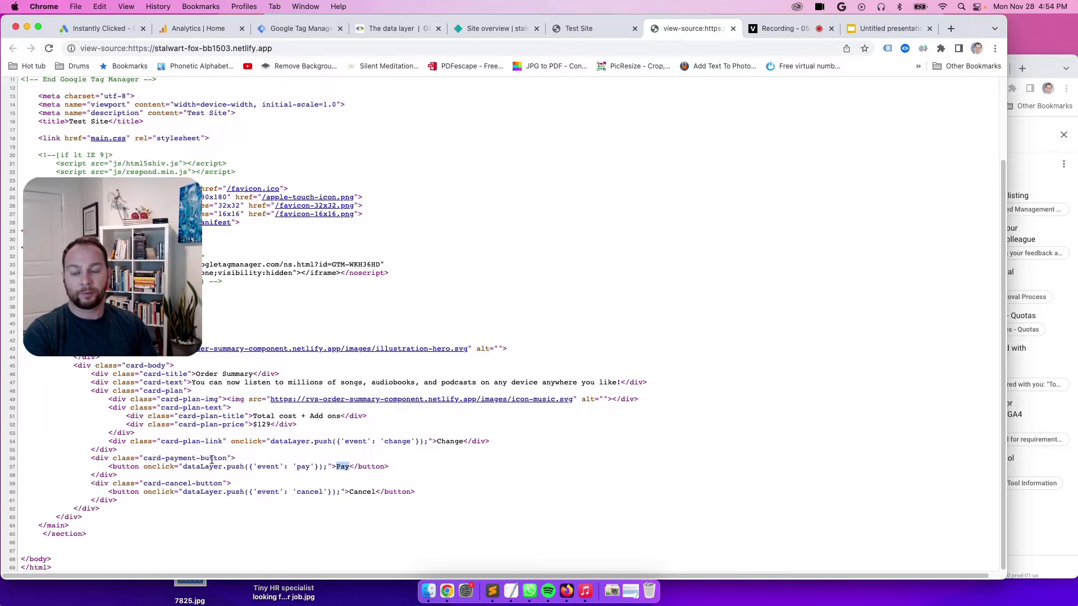
double_click(126, 458)
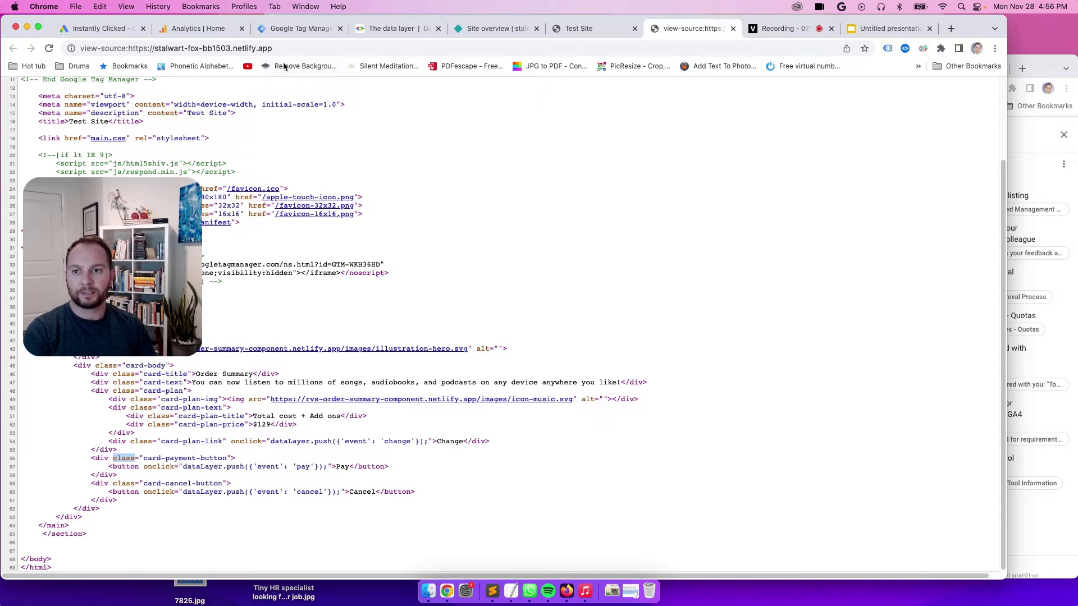
Step: Return to Google Tag Manager and start a new trigger for the tag, named "Pay event"
left_click(294, 30)
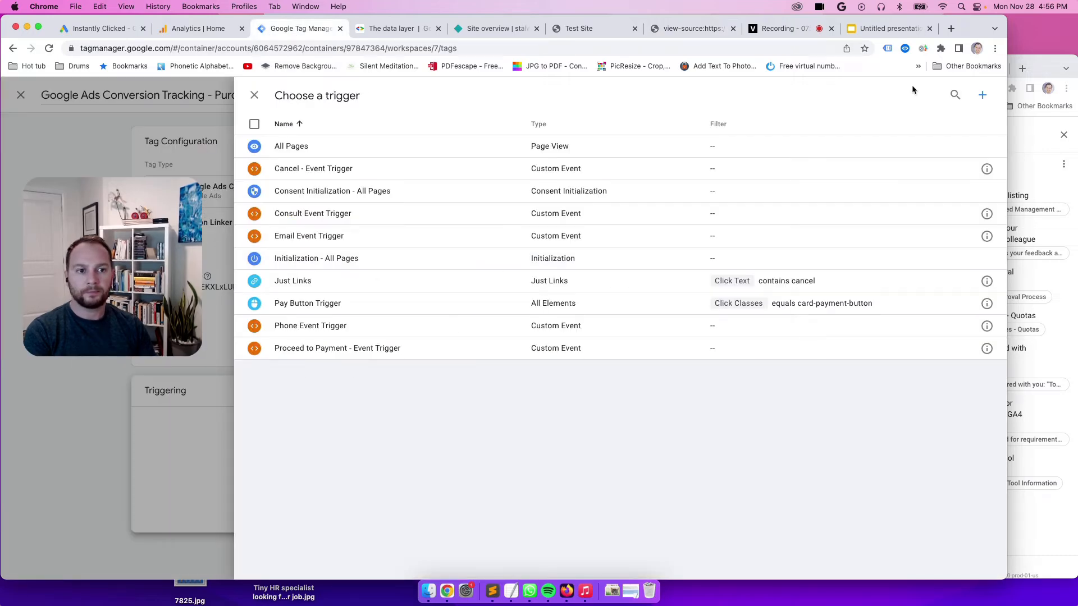
left_click(254, 95)
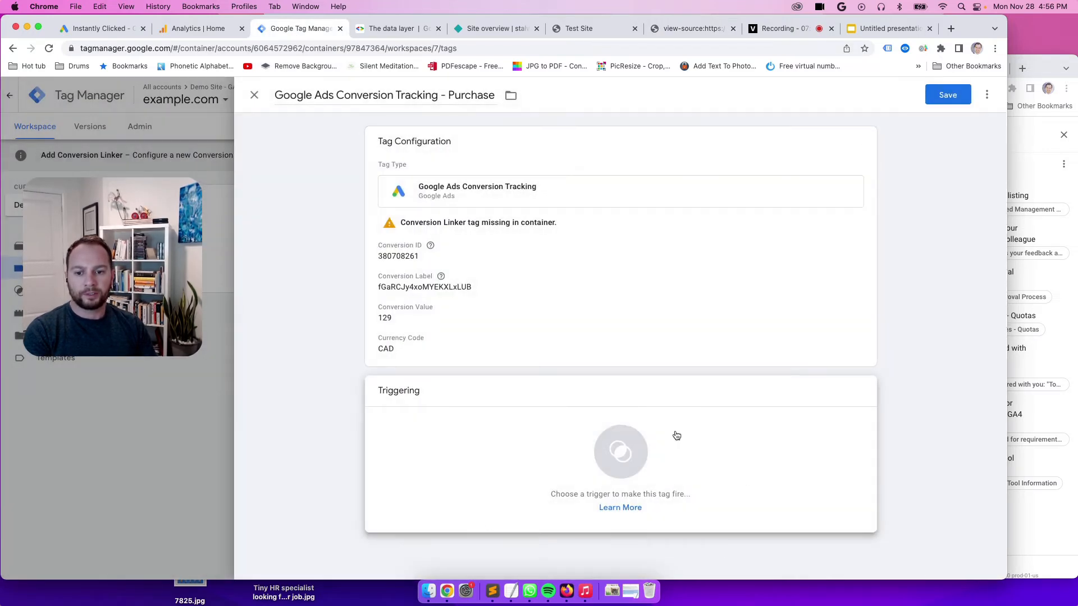
left_click(619, 457)
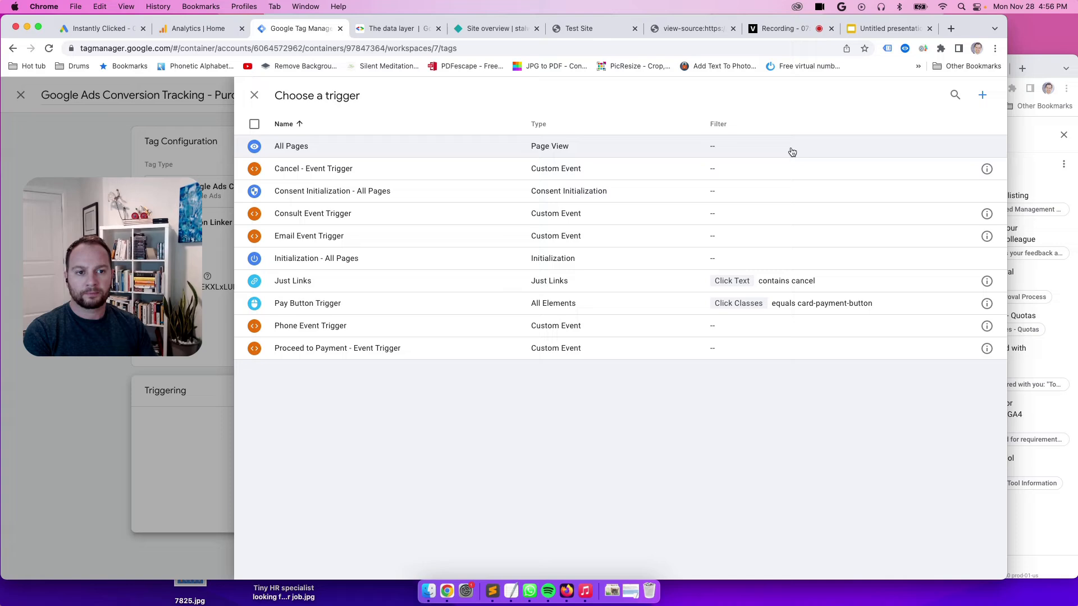
left_click(982, 94)
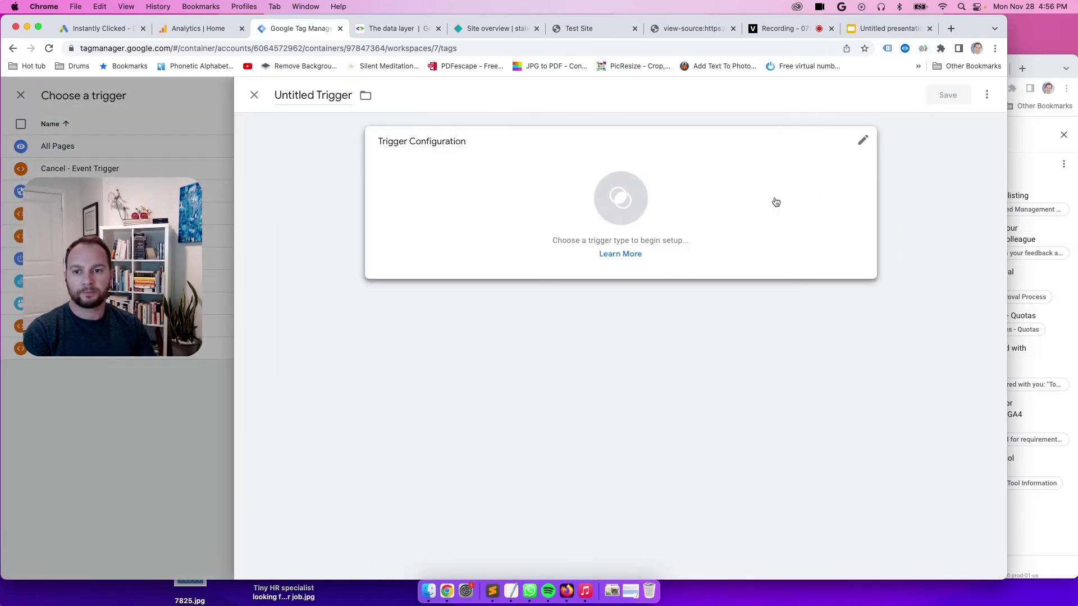
left_click(321, 99)
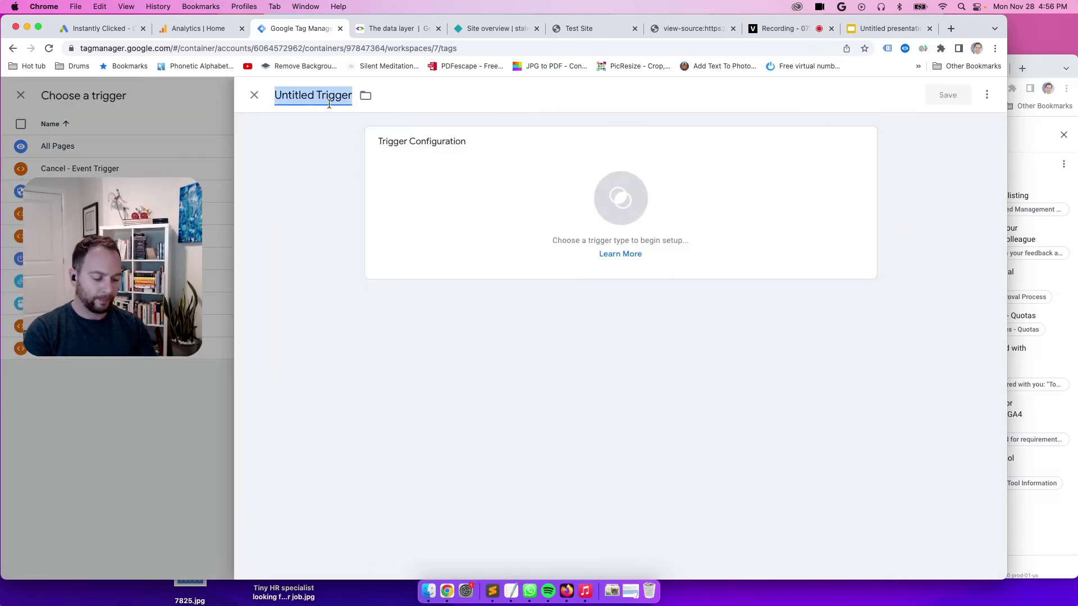
type("Pay event")
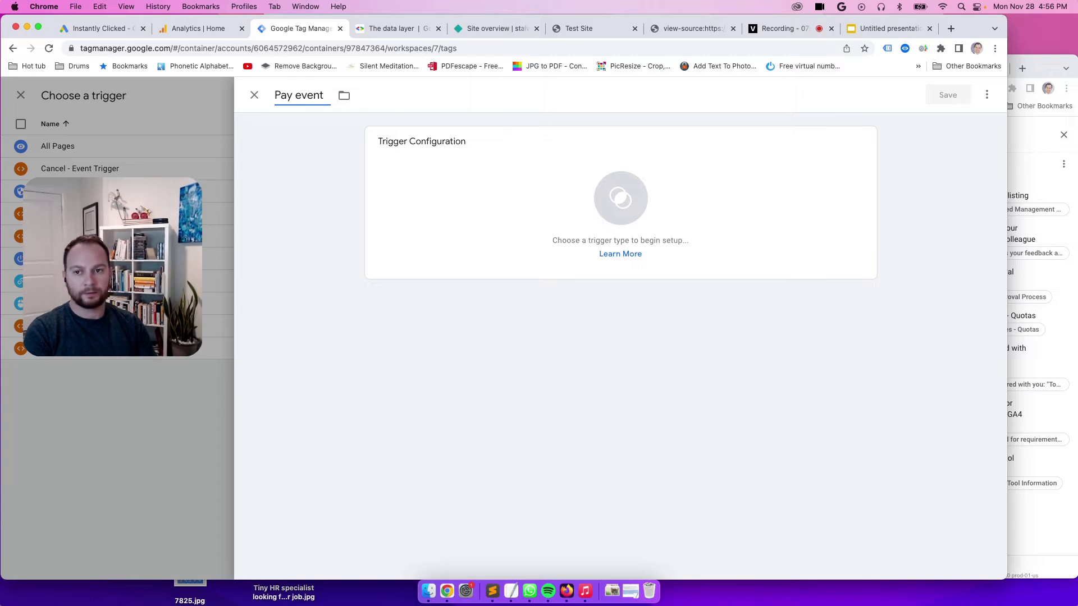
Step: Rename the new trigger to "Pay Event Trigger"
key("BackSpace")
key("BackSpace")
key("BackSpace")
type("Event Trigger")
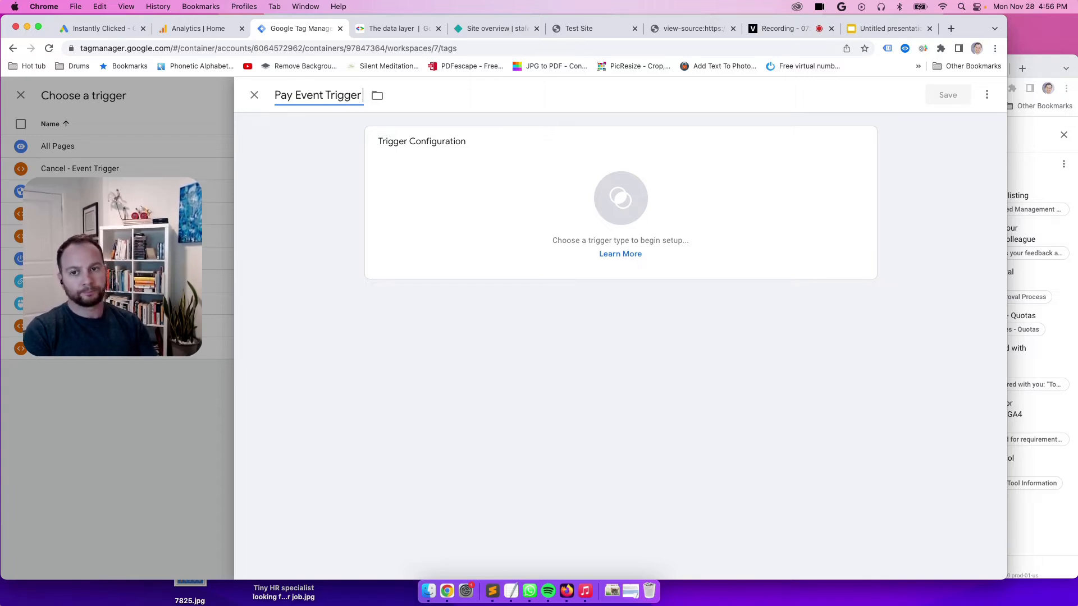
key("BackSpace")
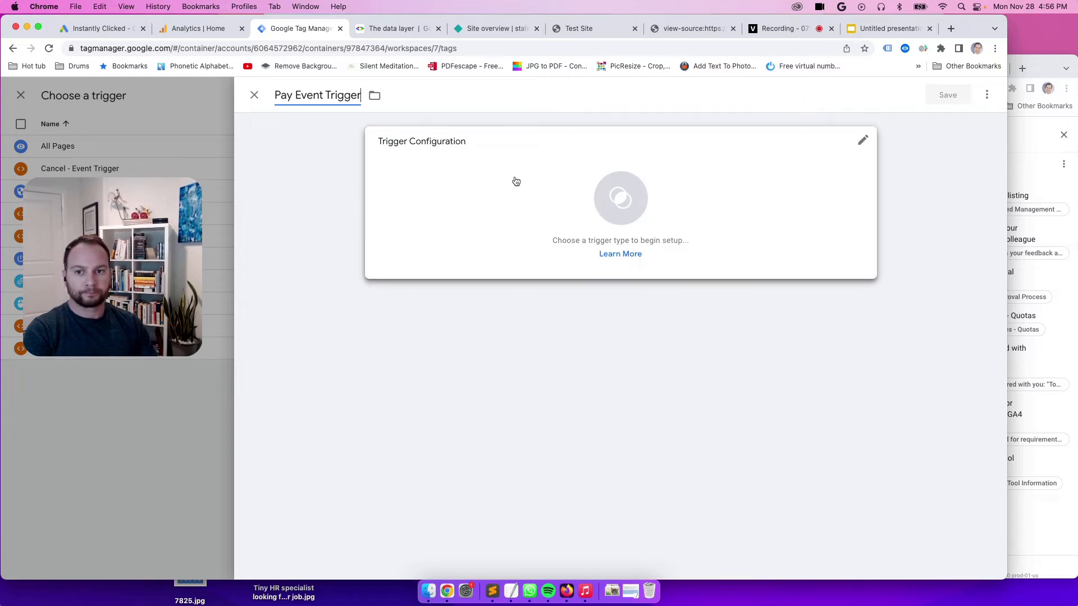
left_click(626, 199)
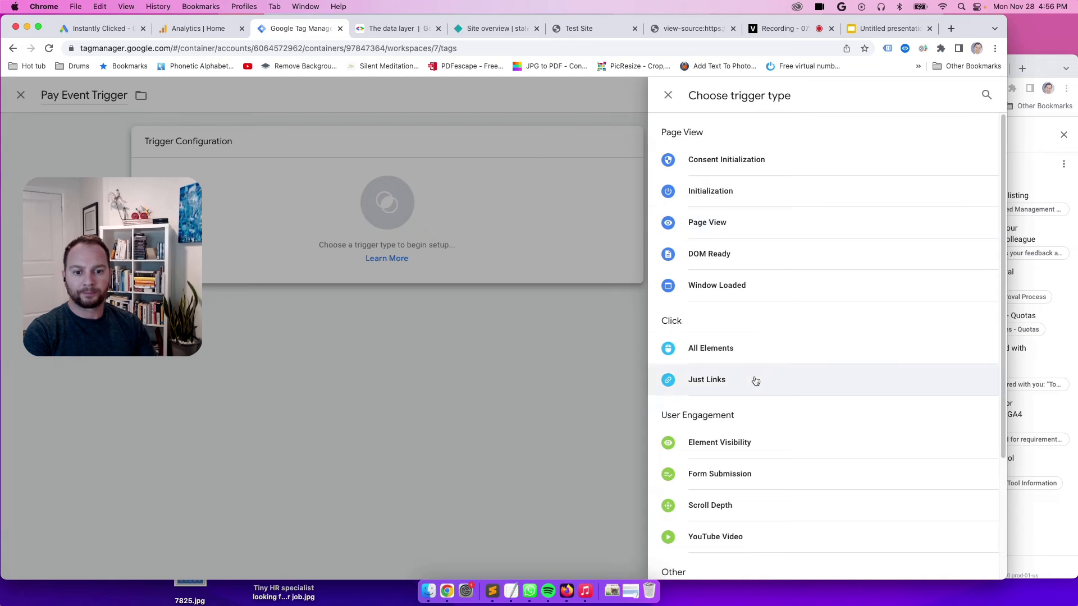
scroll(753, 378, "down", 3)
scroll(730, 379, "up", 3)
left_click(546, 382)
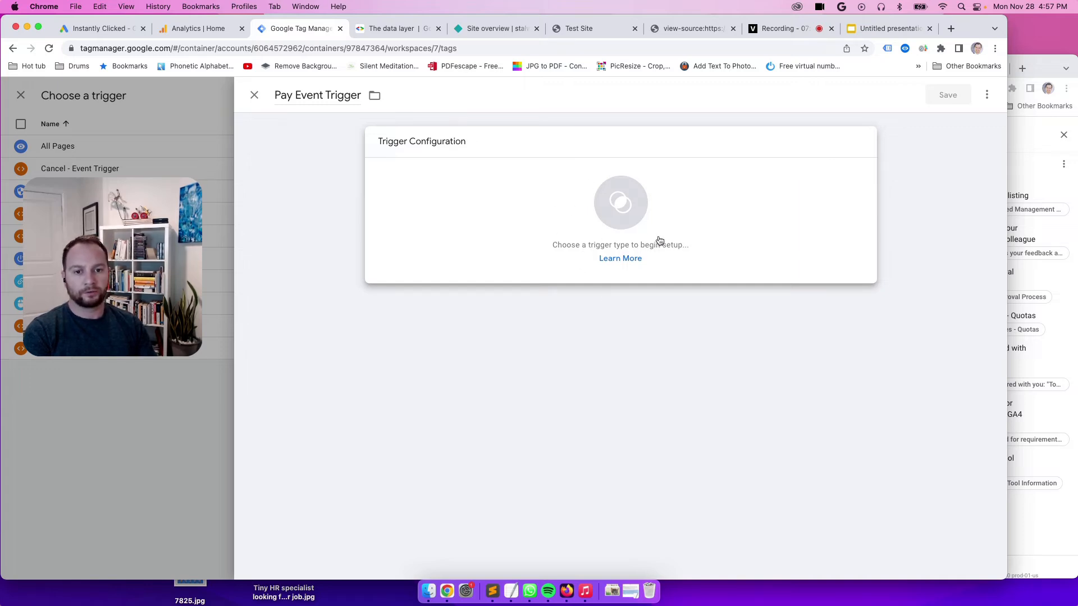
Step: Set the trigger type of the Pay Event Trigger to Custom Event
left_click(635, 217)
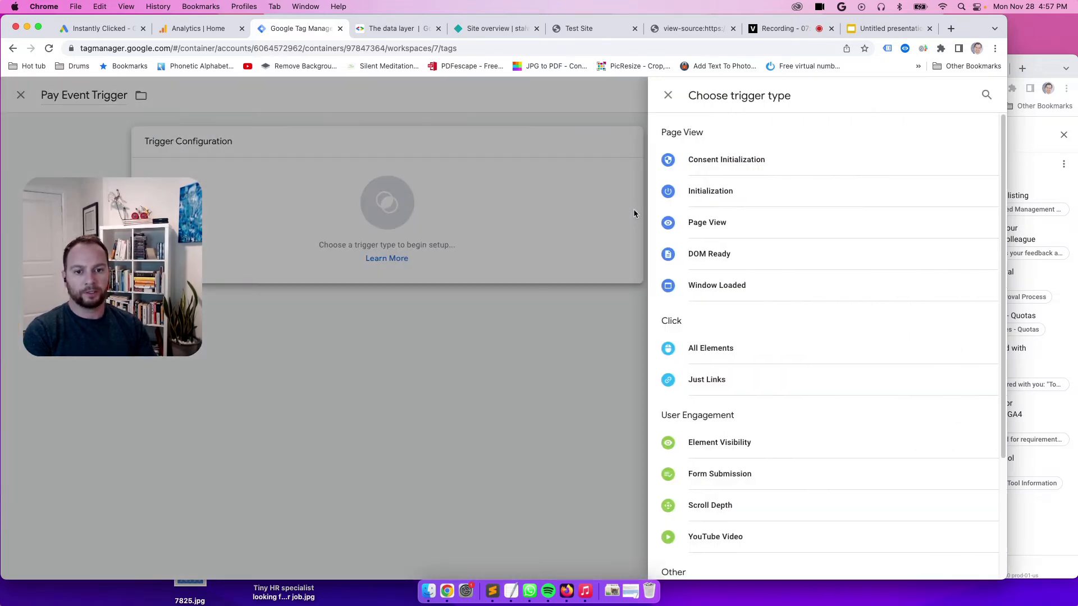
scroll(755, 263, "down", 3)
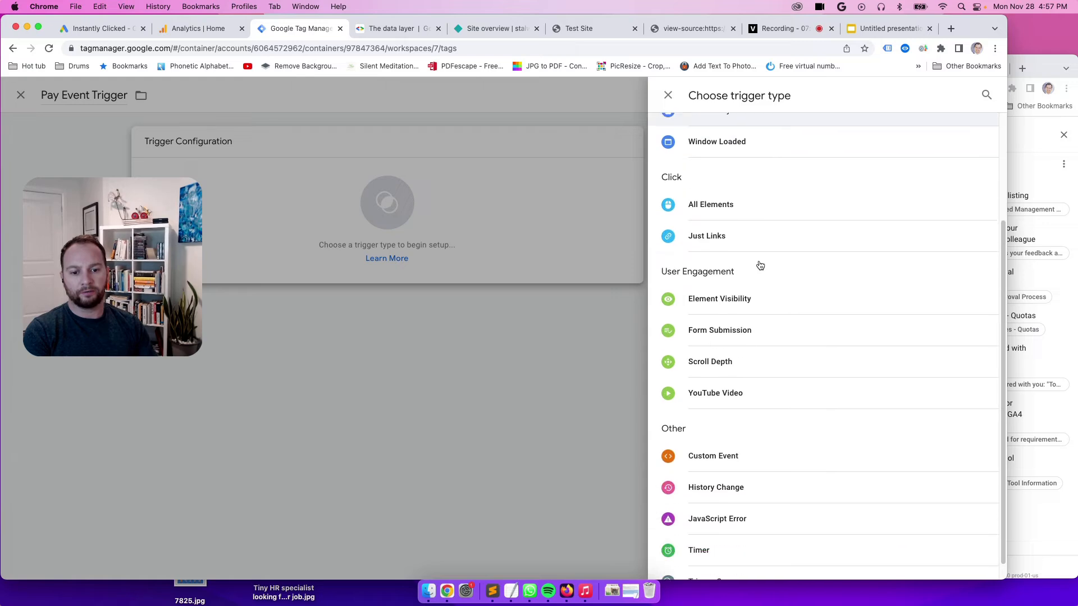
left_click(726, 437)
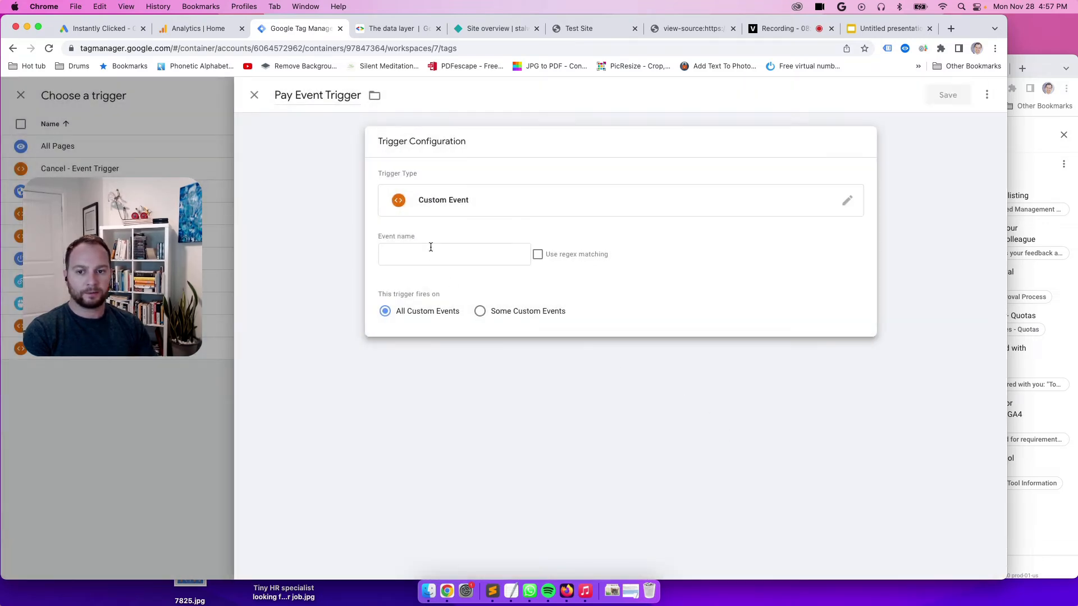
Step: Look up the event name that the Pay button pushes to the data layer in the Test Site's page source
left_click(429, 254)
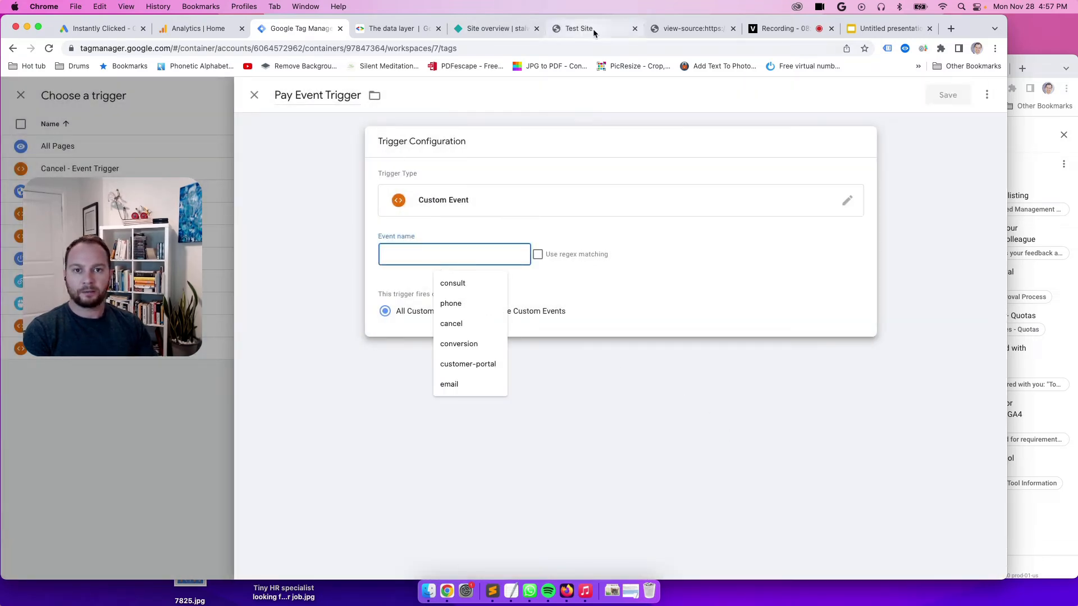
left_click(685, 28)
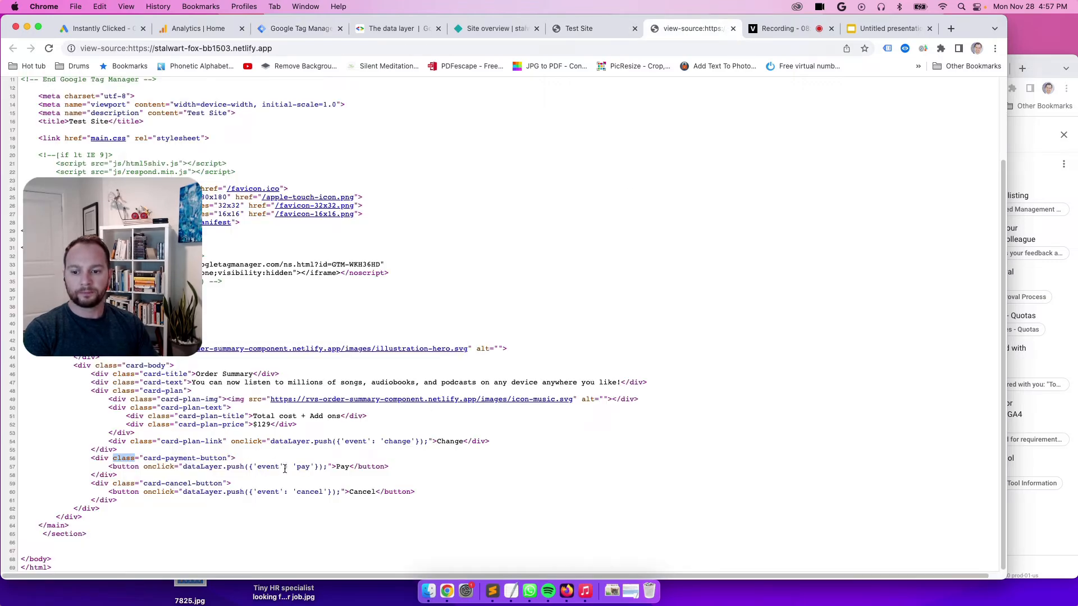
left_click(169, 463)
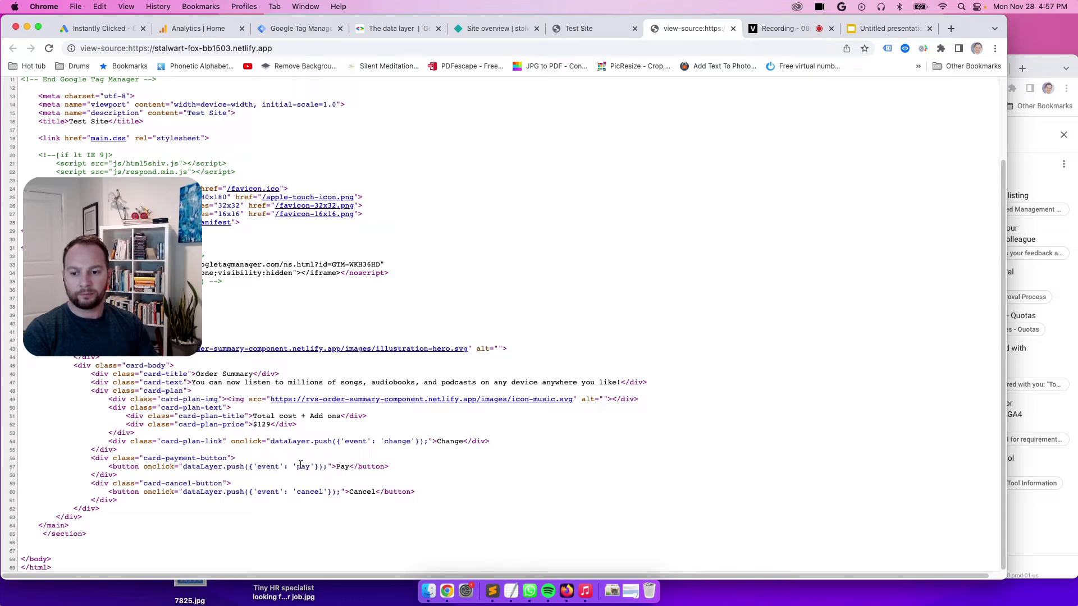
double_click(266, 466)
double_click(302, 466)
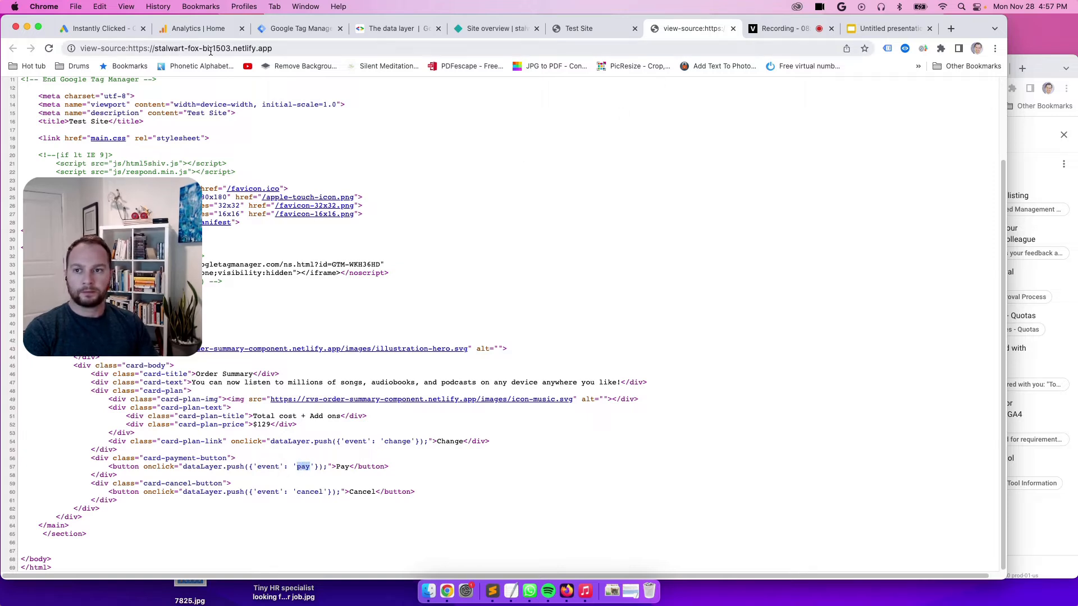
Step: Back in Google Tag Manager, set the custom event name to "pay" and save the trigger to the purchase tag
left_click(288, 31)
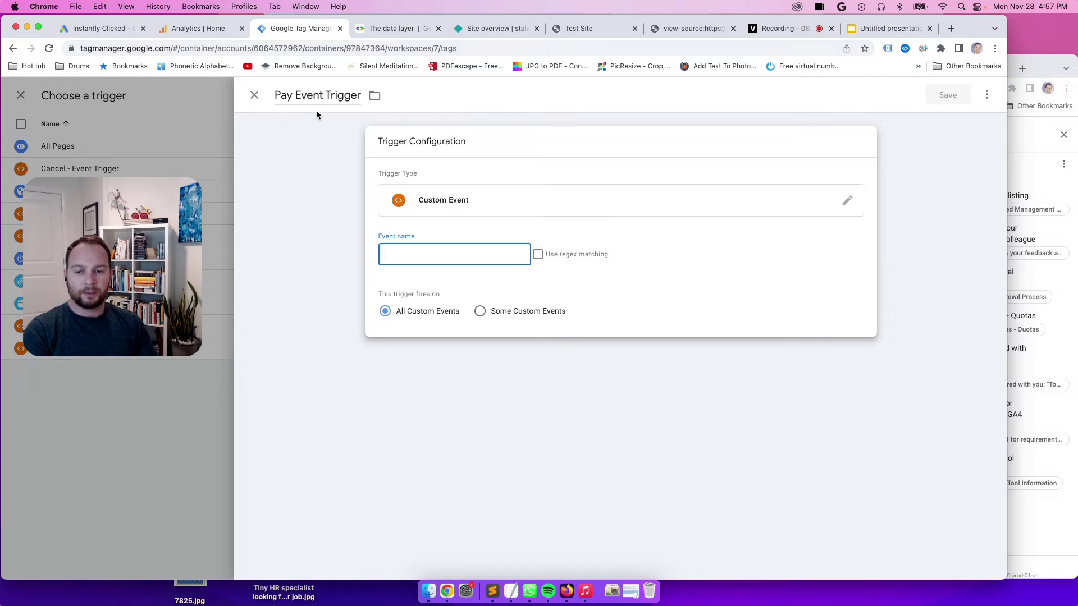
left_click(449, 252)
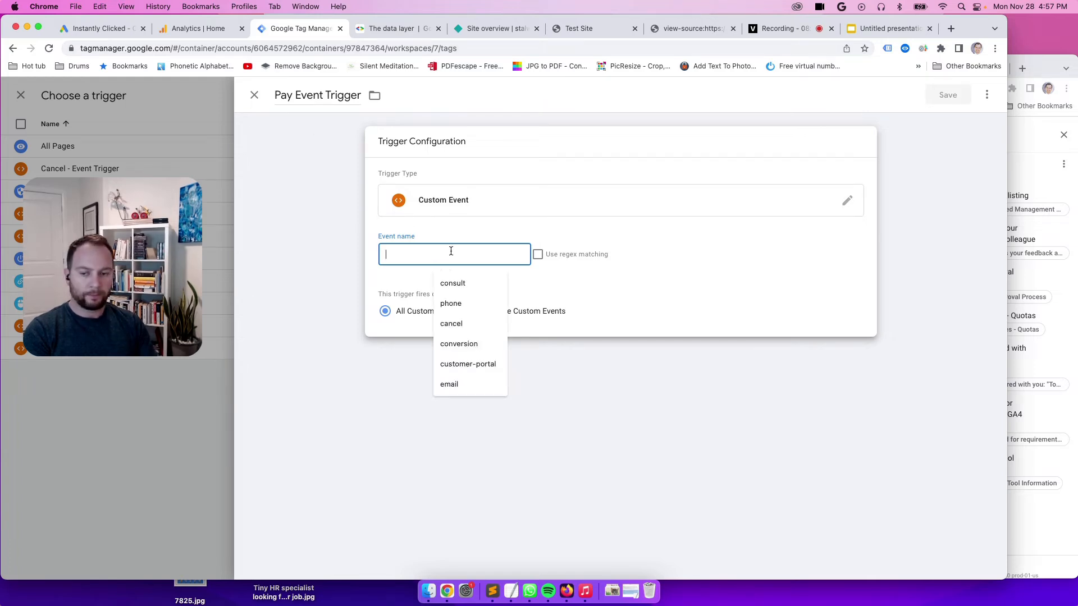
left_click(349, 244)
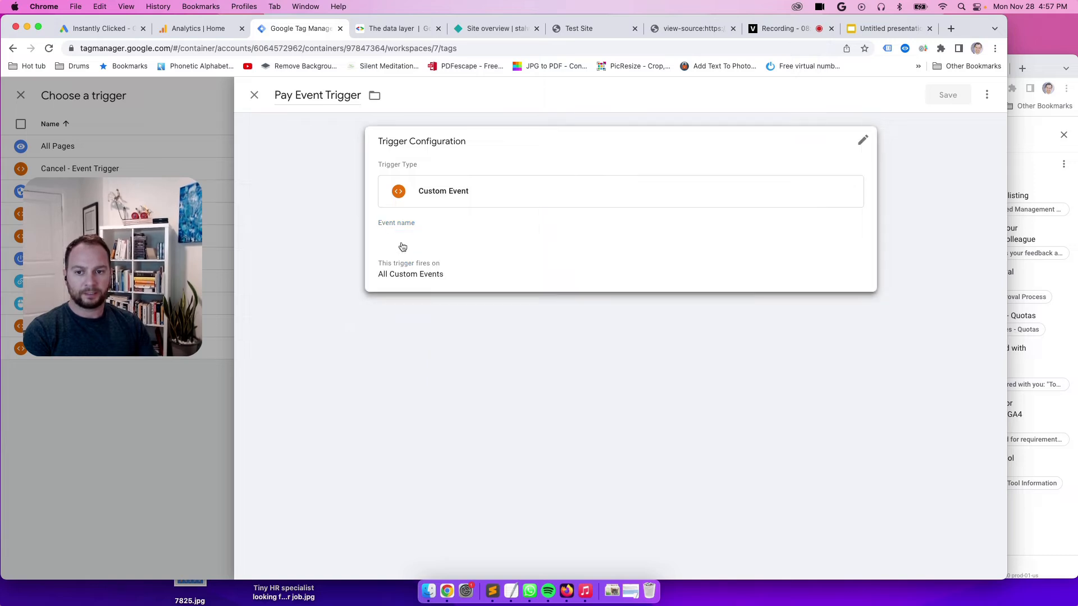
left_click(403, 247)
left_click(428, 253)
type("pa")
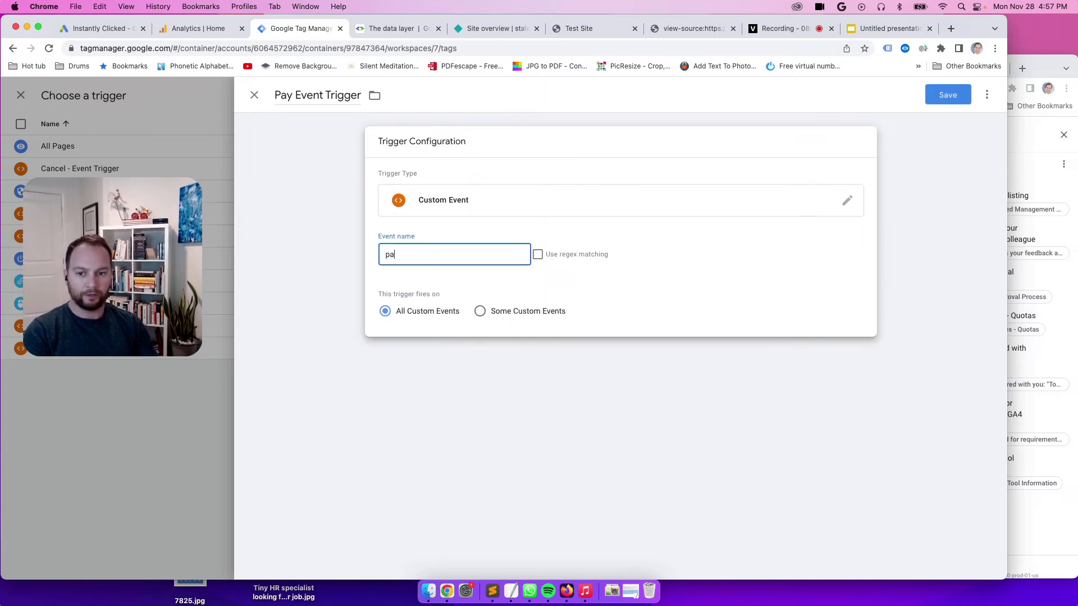
type("y")
left_click(935, 93)
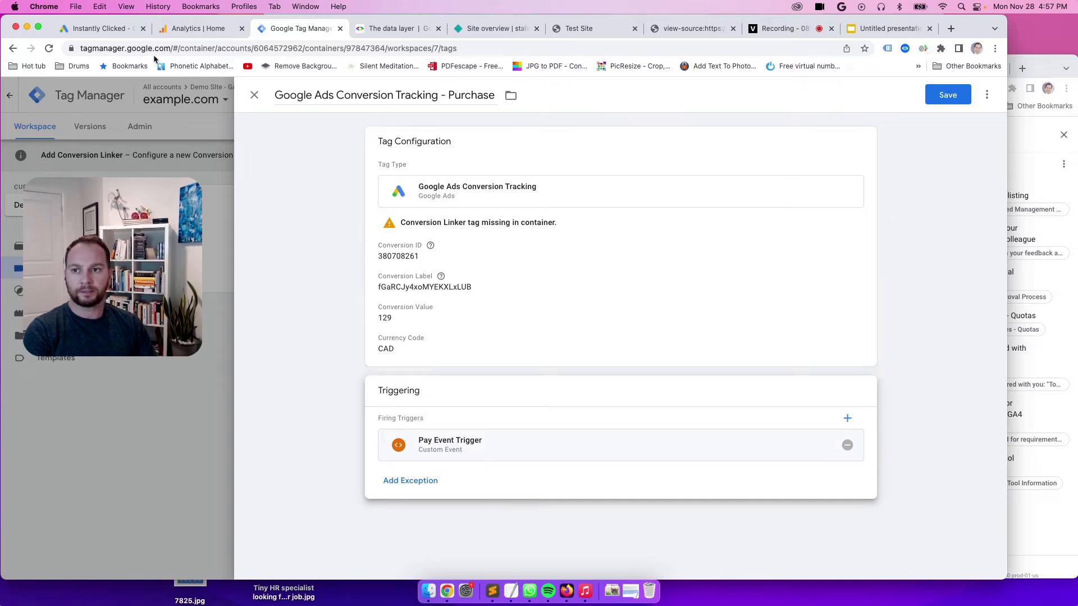
Step: Compare the tag's conversion ID and conversion label with those given in the Google Ads Tag Manager instructions
left_click(95, 28)
double_click(243, 360)
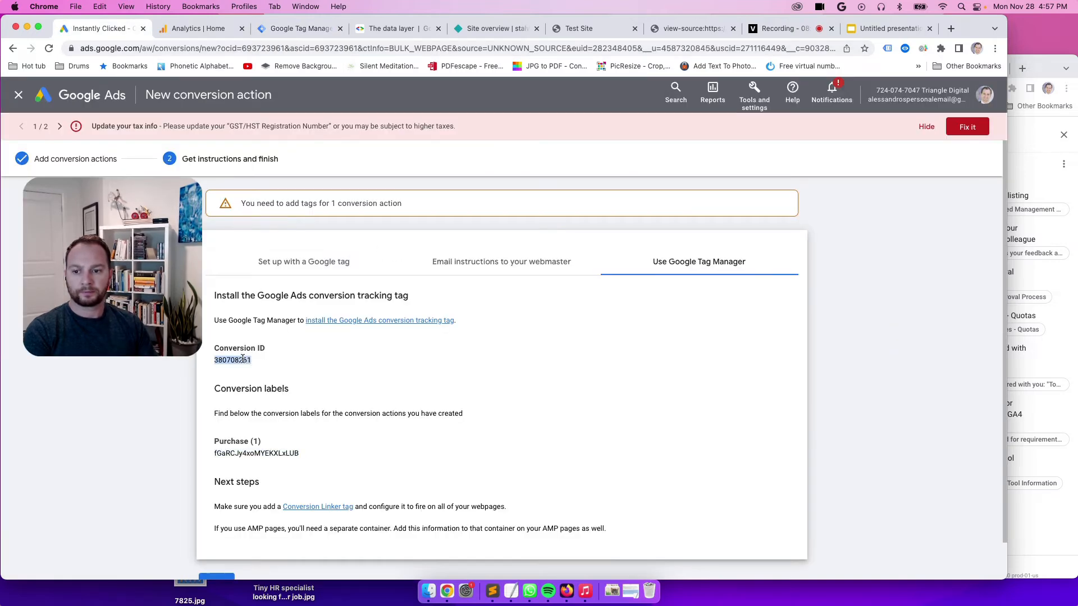
left_click(294, 29)
left_click(418, 293)
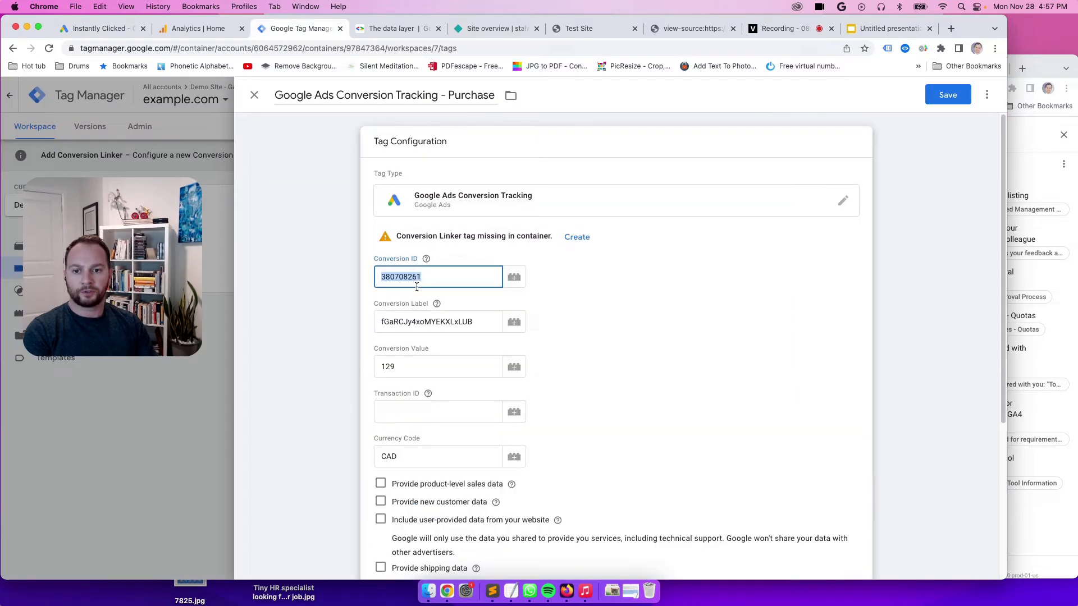
double_click(424, 318)
left_click(68, 29)
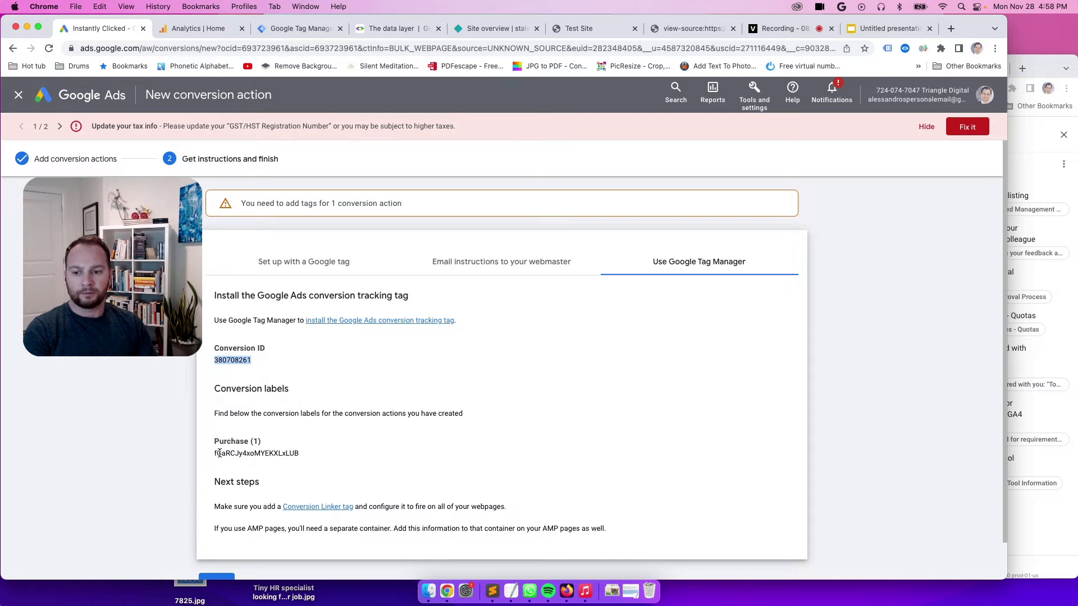
left_click_drag(316, 455, 213, 438)
left_click(249, 456)
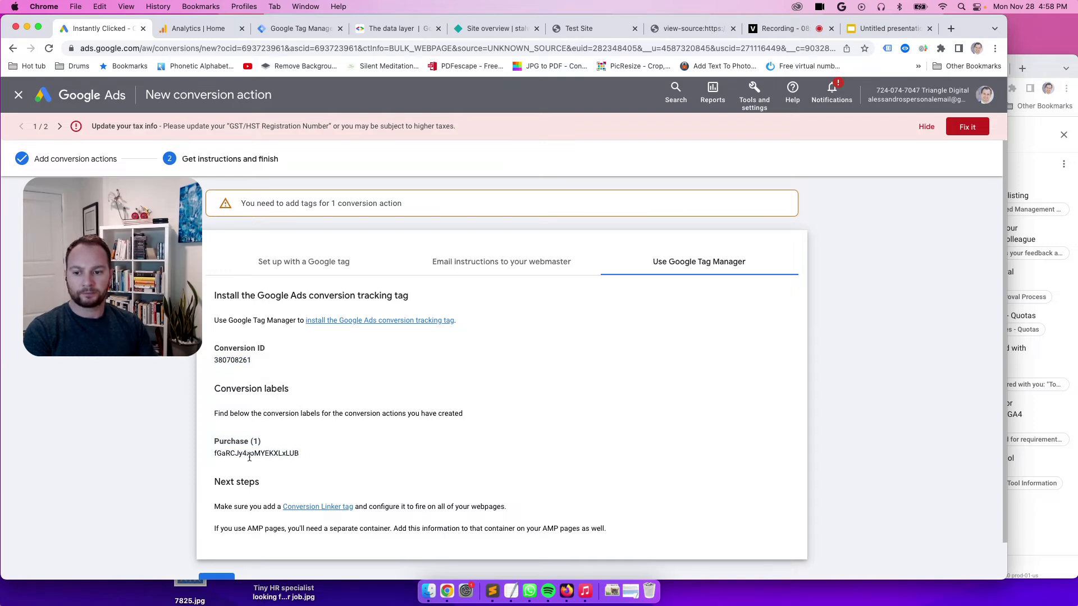
left_click(296, 28)
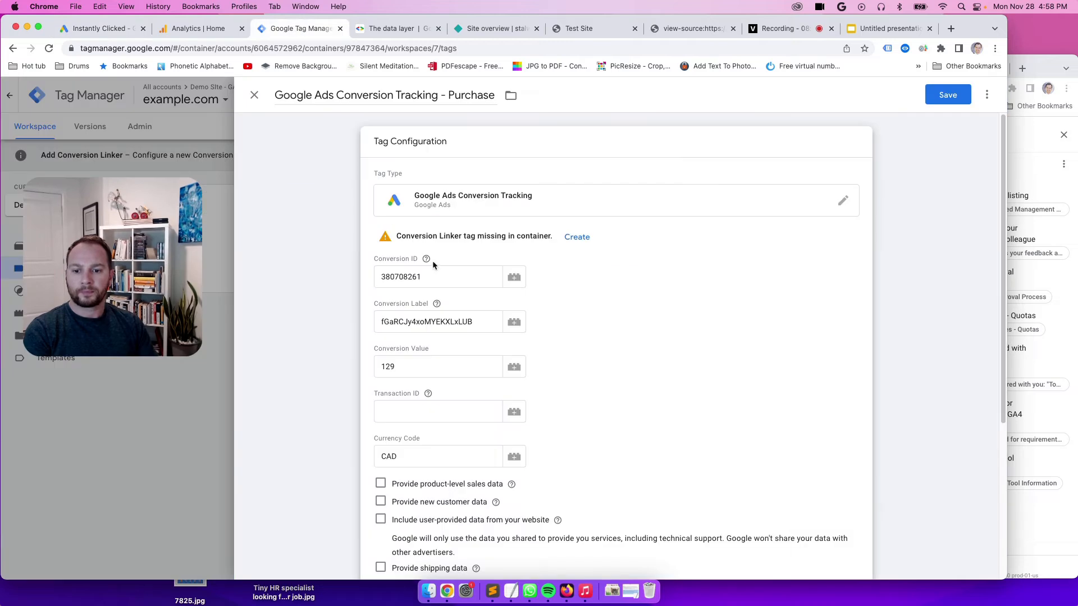
Step: Save the Google Ads Conversion Tracking - Purchase tag after checking its conversion value, and review its saved configuration
double_click(427, 372)
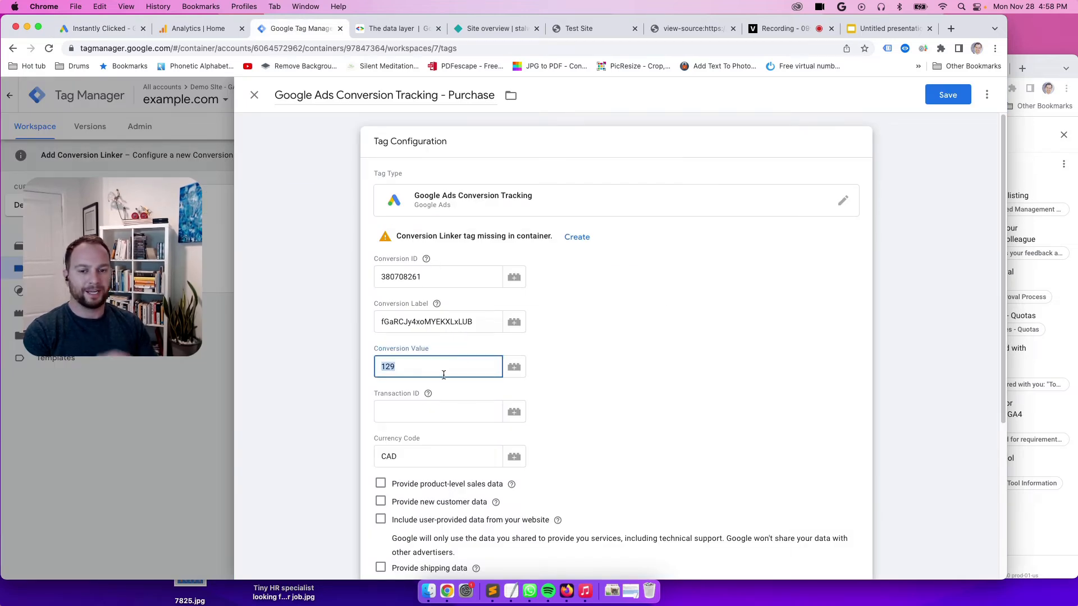
left_click(954, 98)
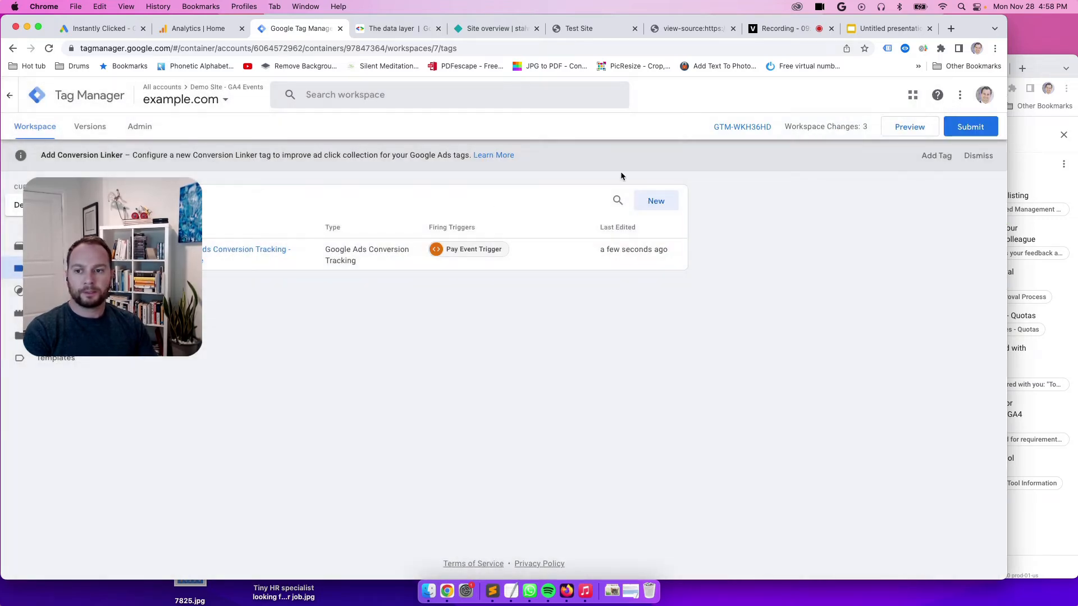
left_click(238, 250)
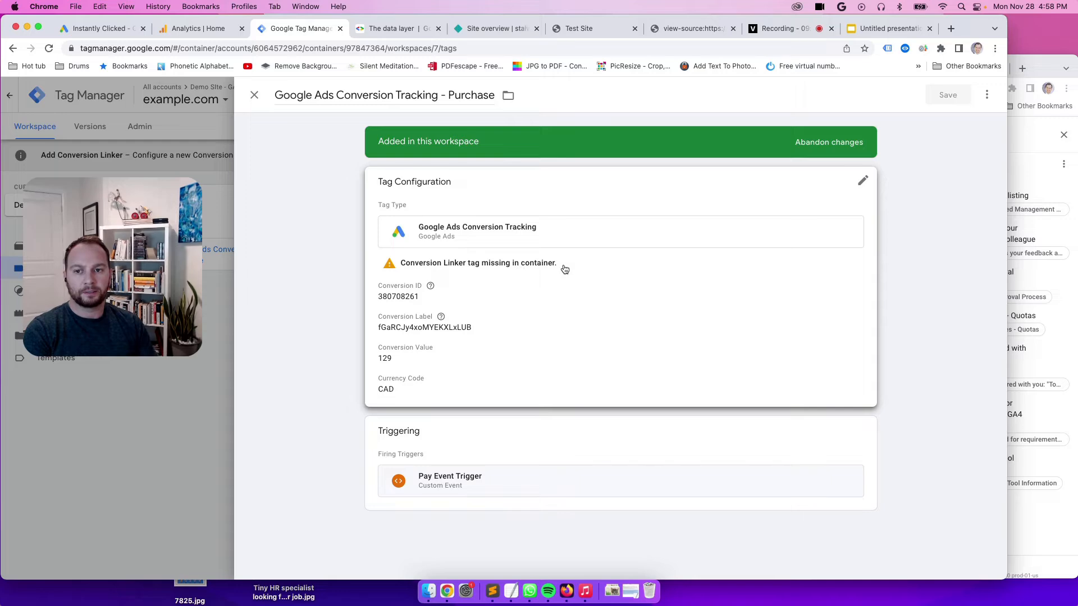
left_click(254, 97)
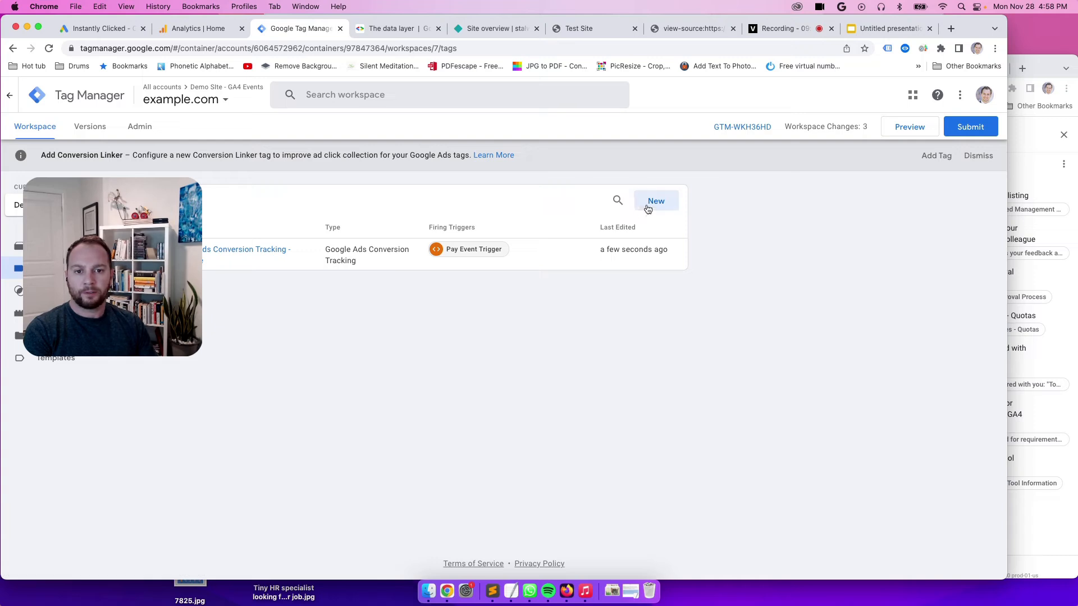
Step: Create a new tag named "Conversion Linker - All Pages"
left_click(656, 201)
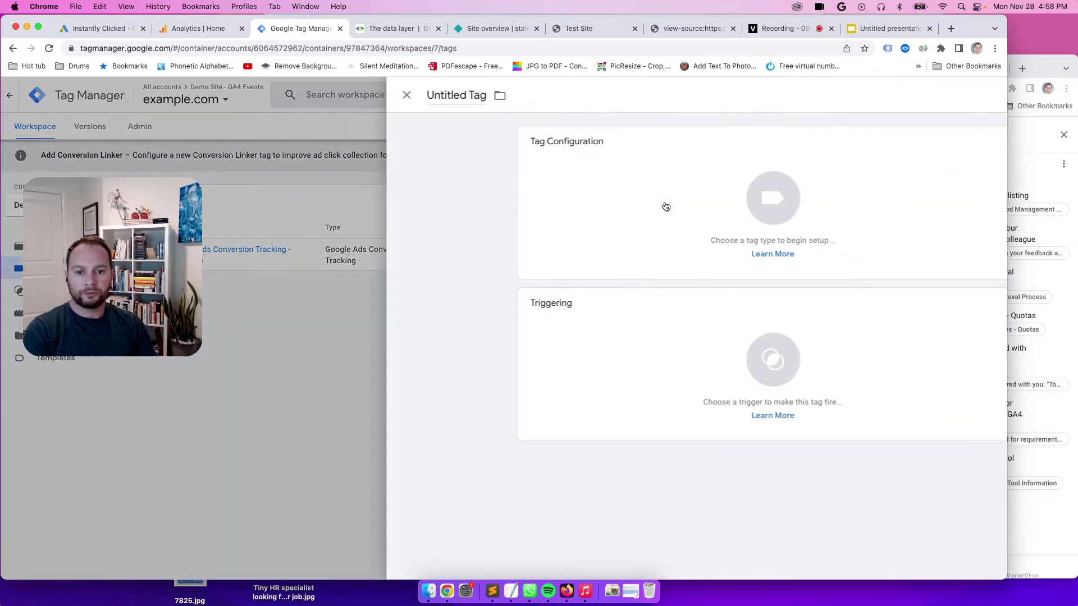
left_click(309, 95)
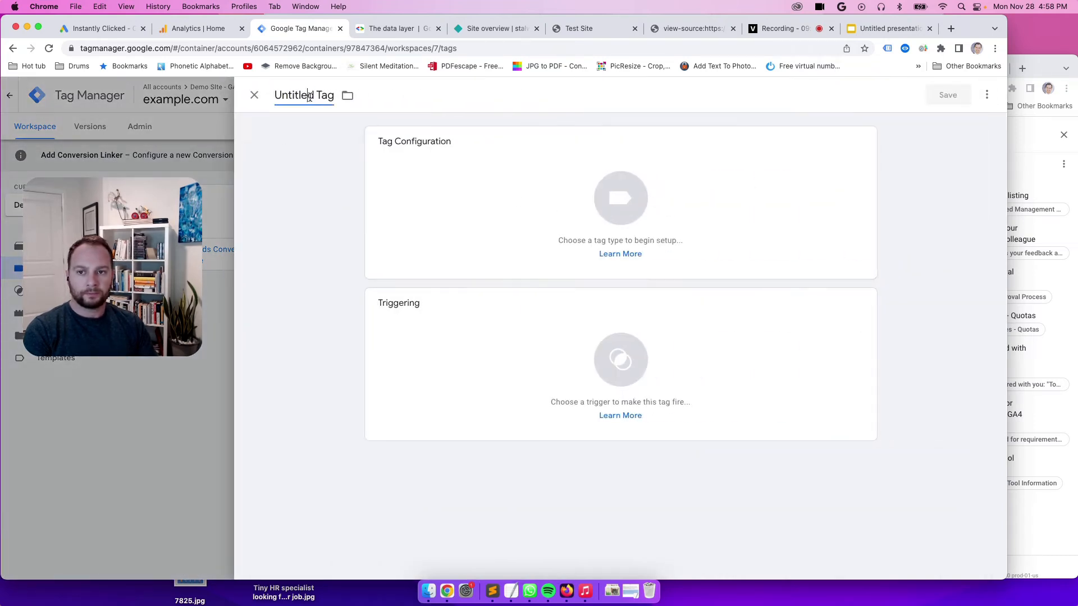
triple_click(311, 102)
type("Con")
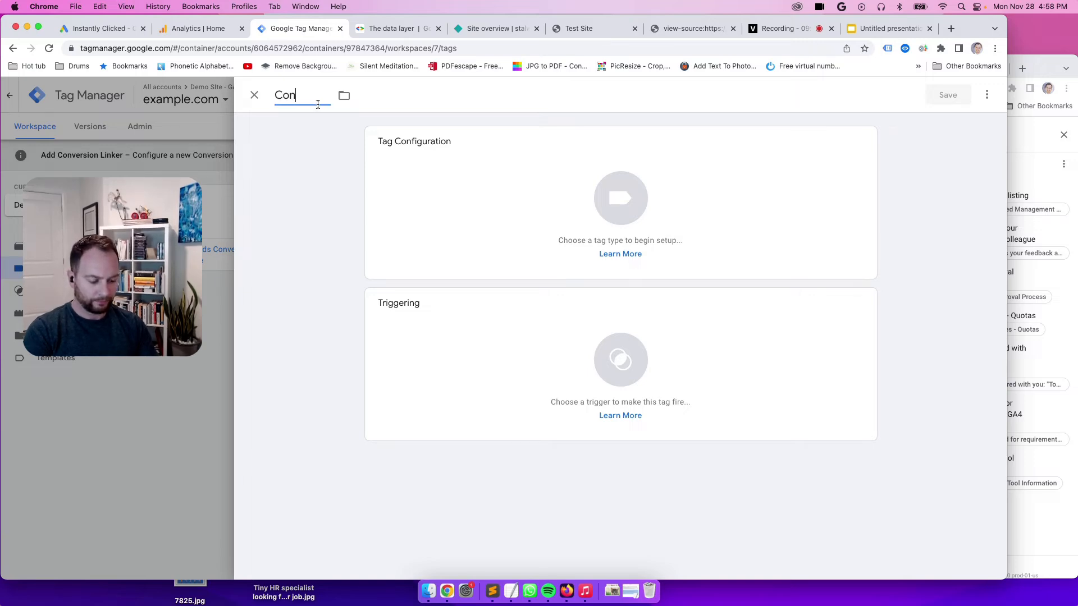
type("version")
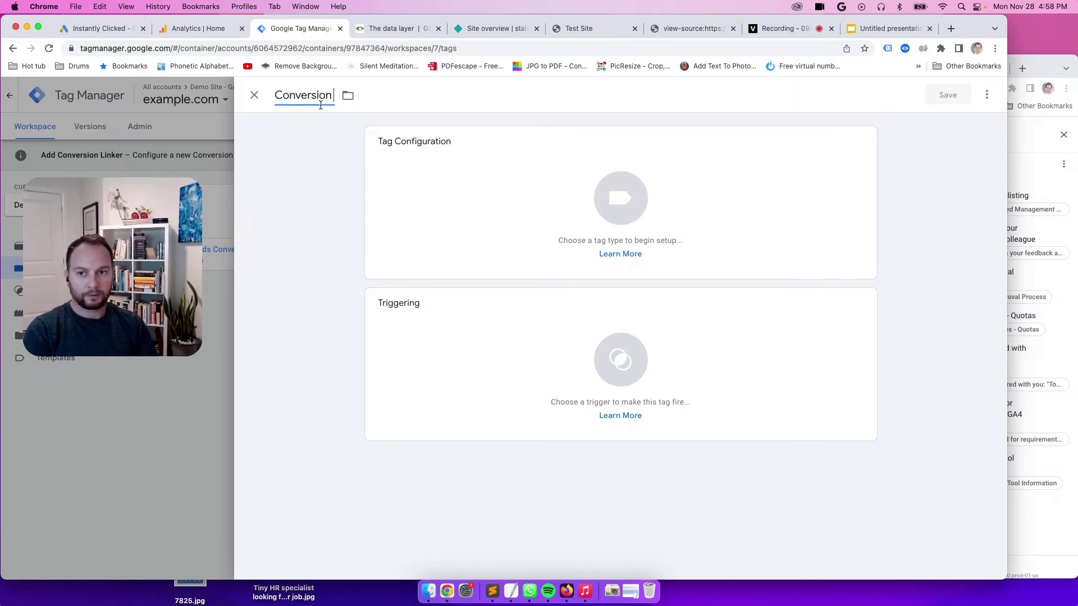
type(" Linker - All Pages")
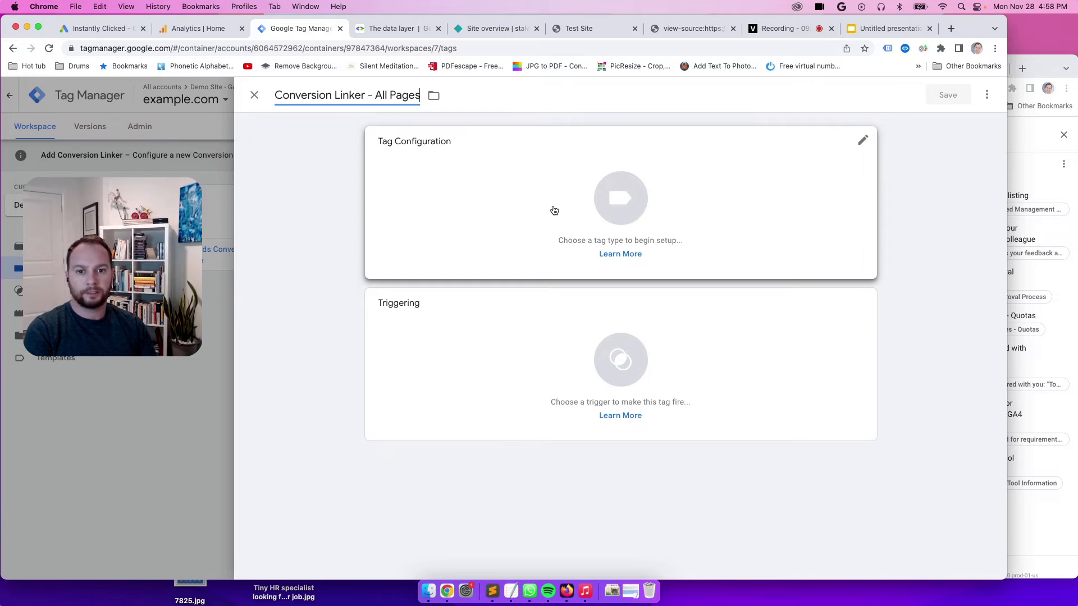
Step: Configure the tag as type Conversion Linker firing on the All Pages trigger, and save it
left_click(621, 204)
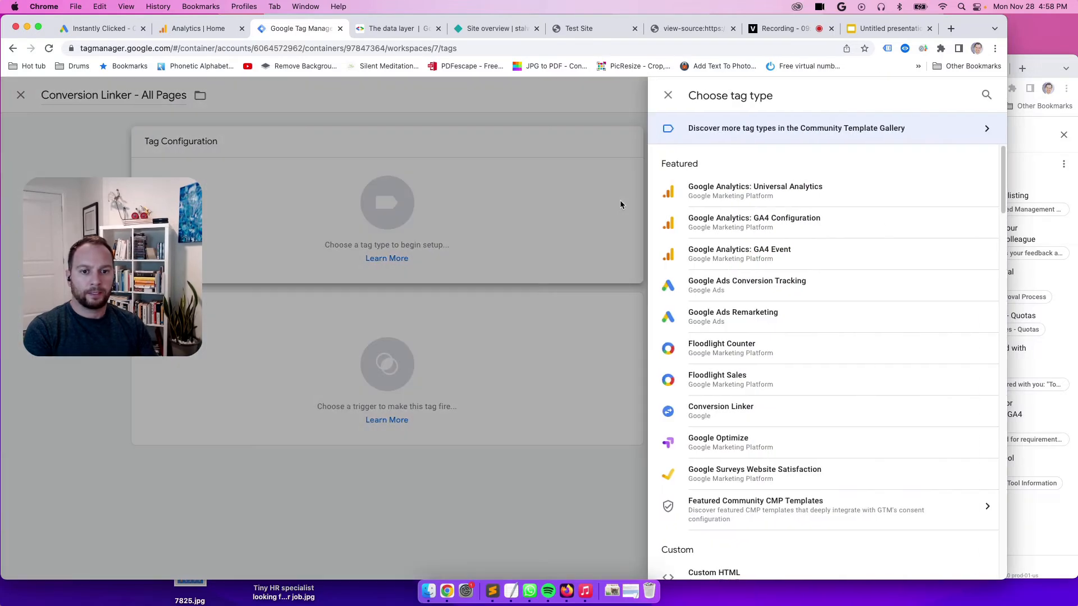
scroll(750, 209, "down", 3)
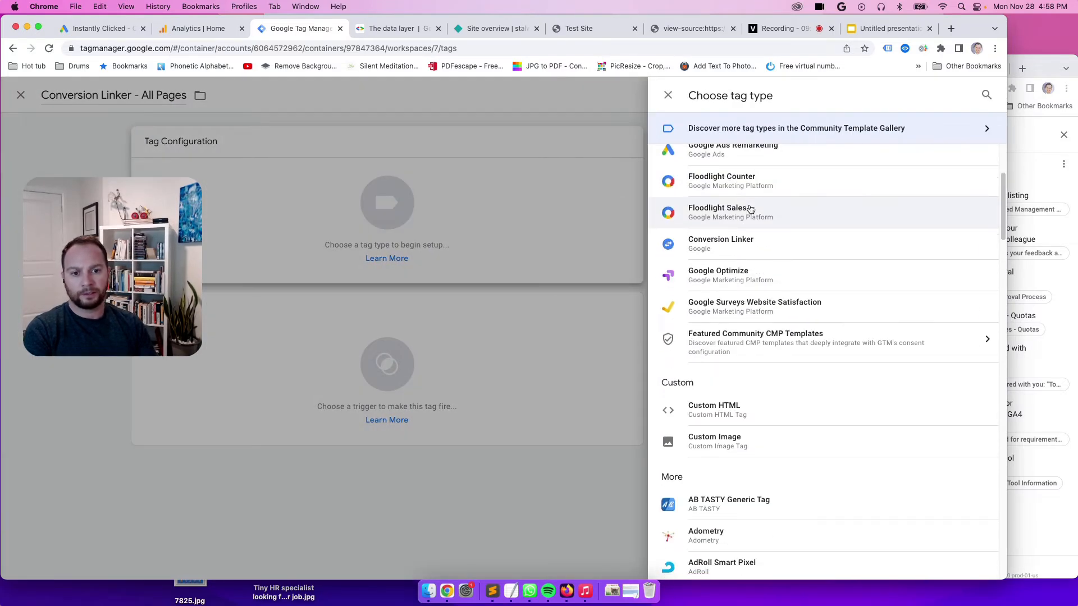
left_click(716, 243)
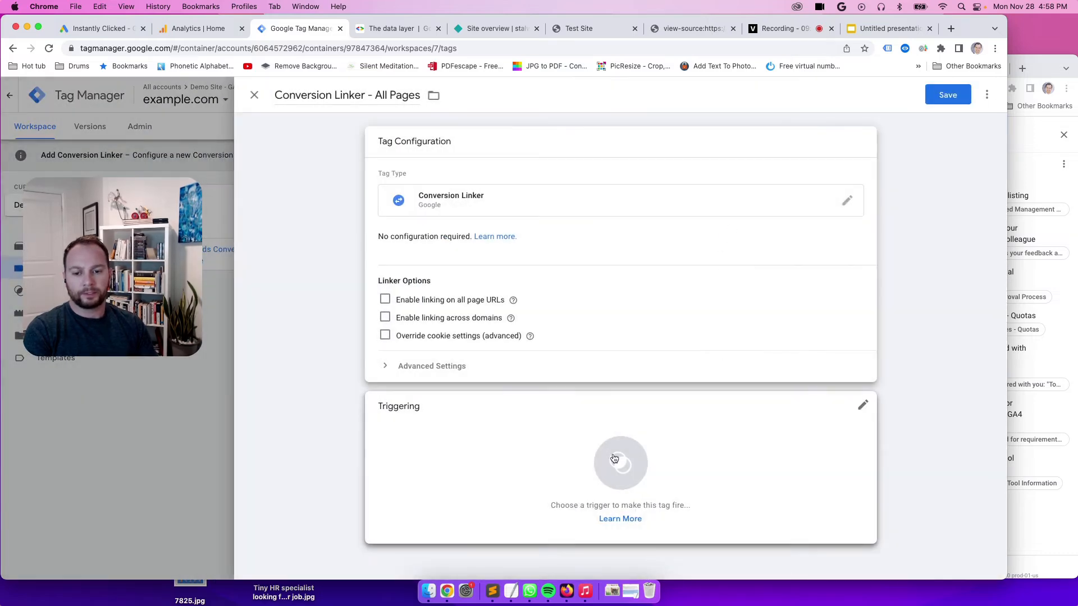
left_click(614, 459)
left_click(374, 147)
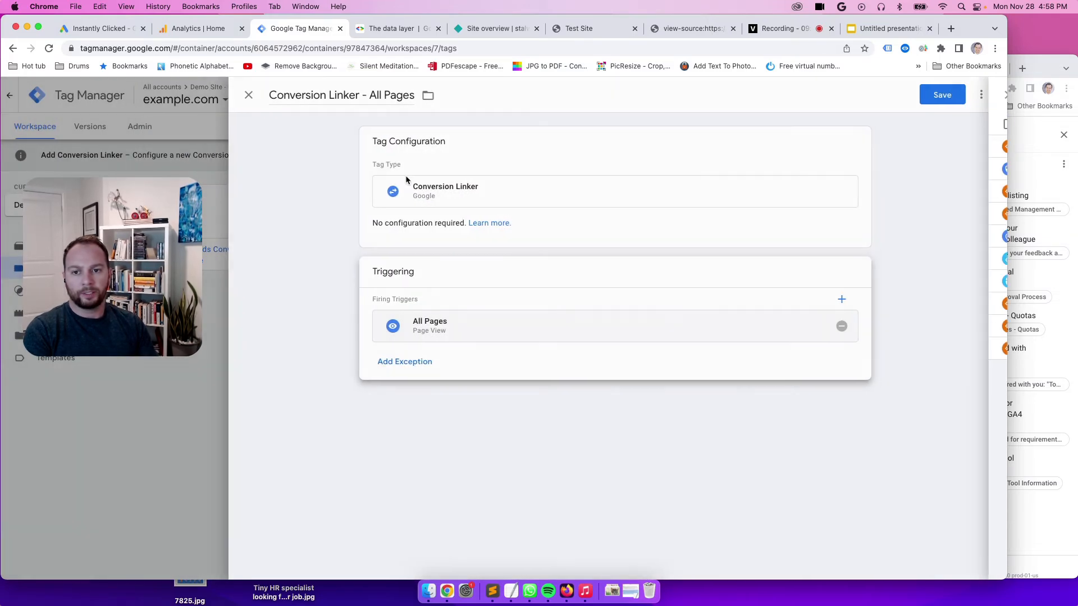
left_click(959, 87)
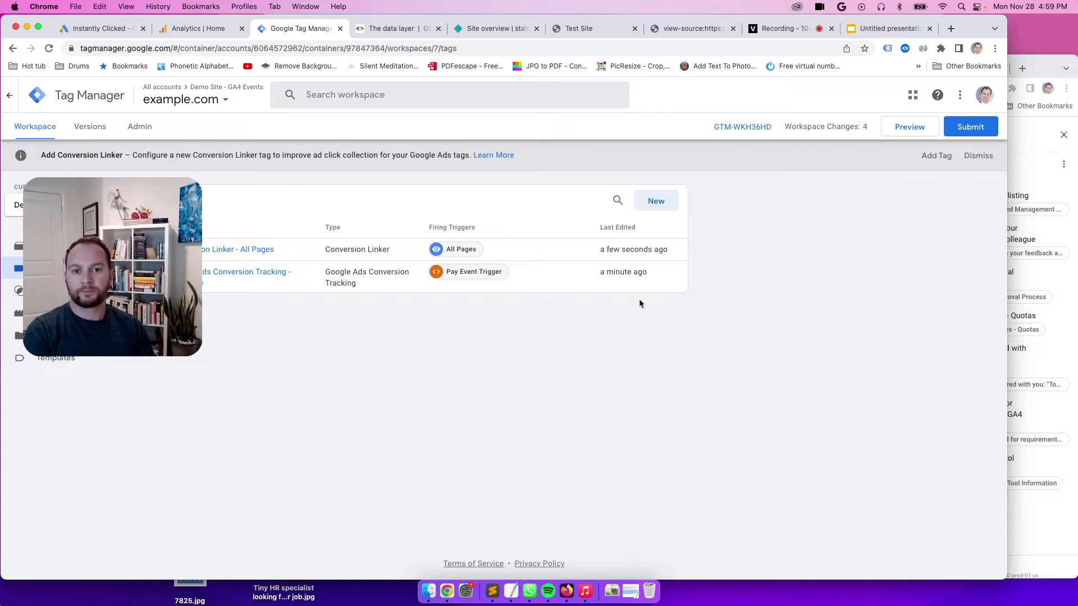
Step: Start submitting the workspace changes and name the version "Implemented Google Ads Conversion Tracking and a Conversion Linker"
left_click(960, 129)
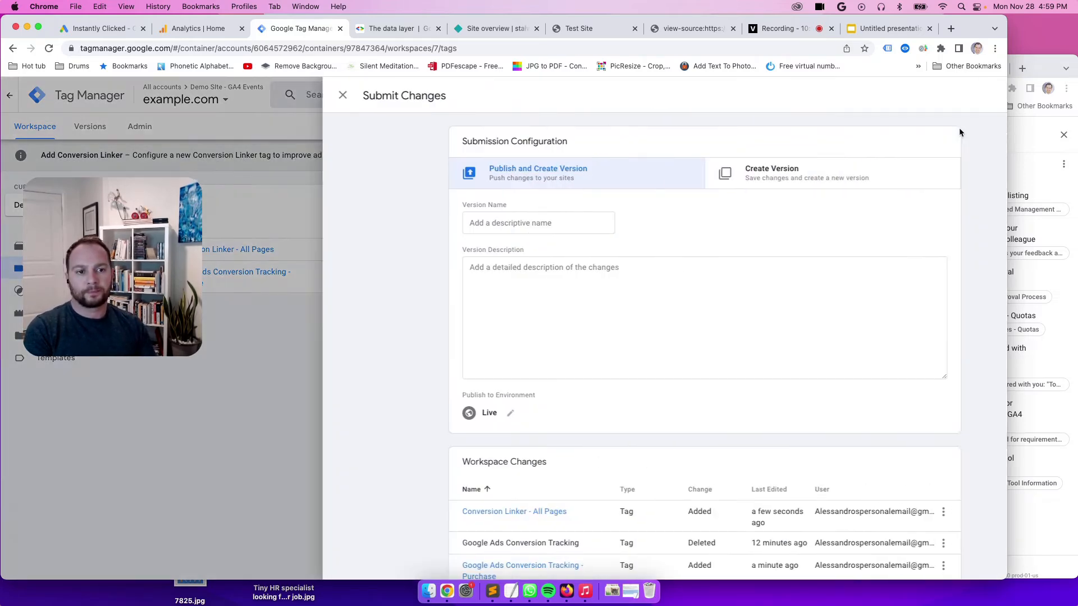
left_click(483, 223)
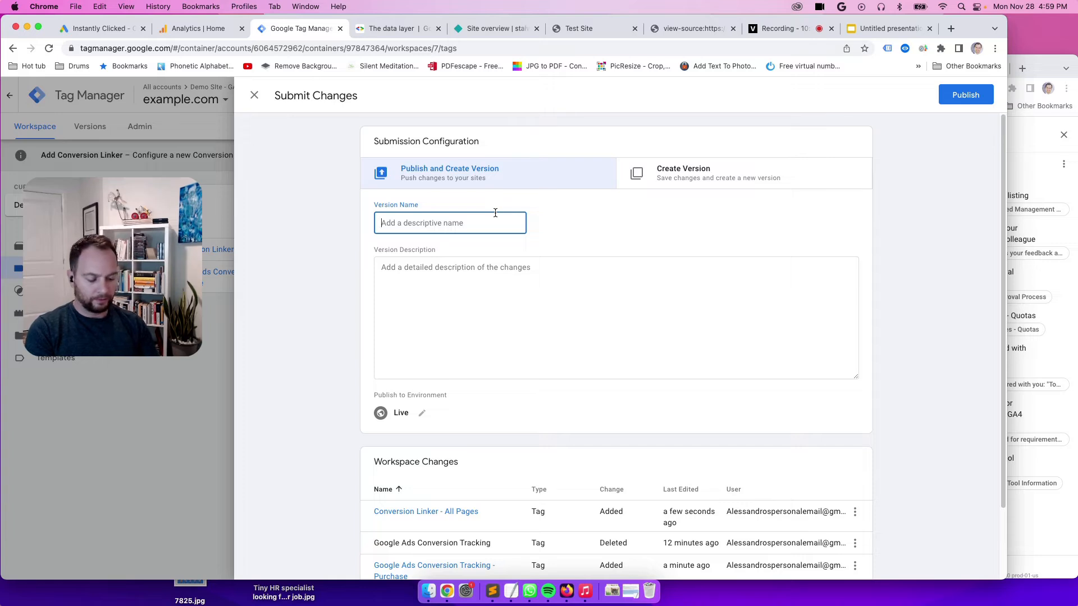
type("Implemented Google Ads Co")
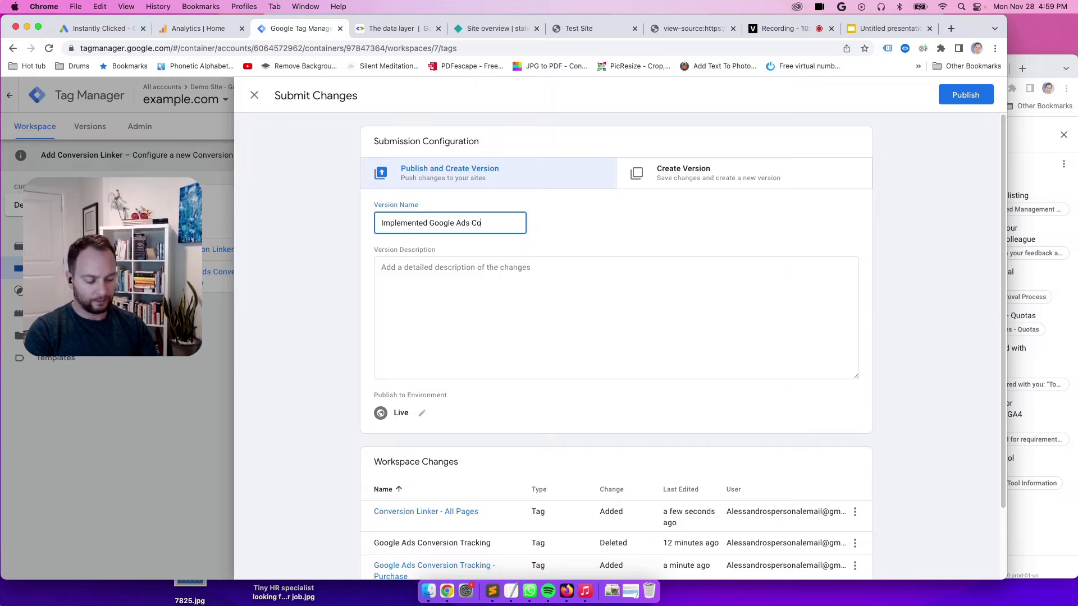
type("Track")
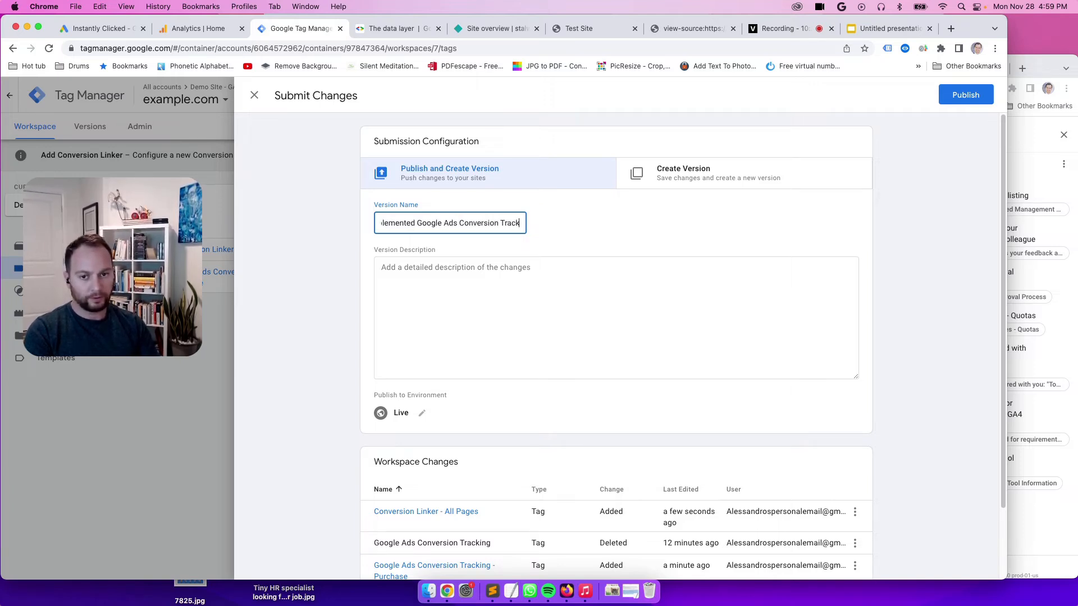
type("ing and a")
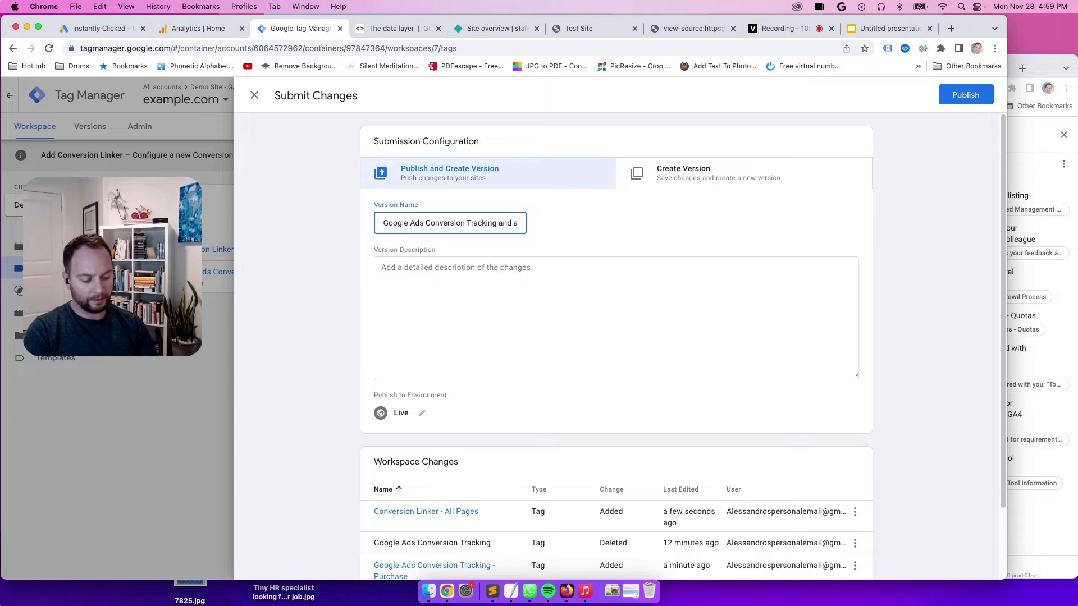
type(" COnversion")
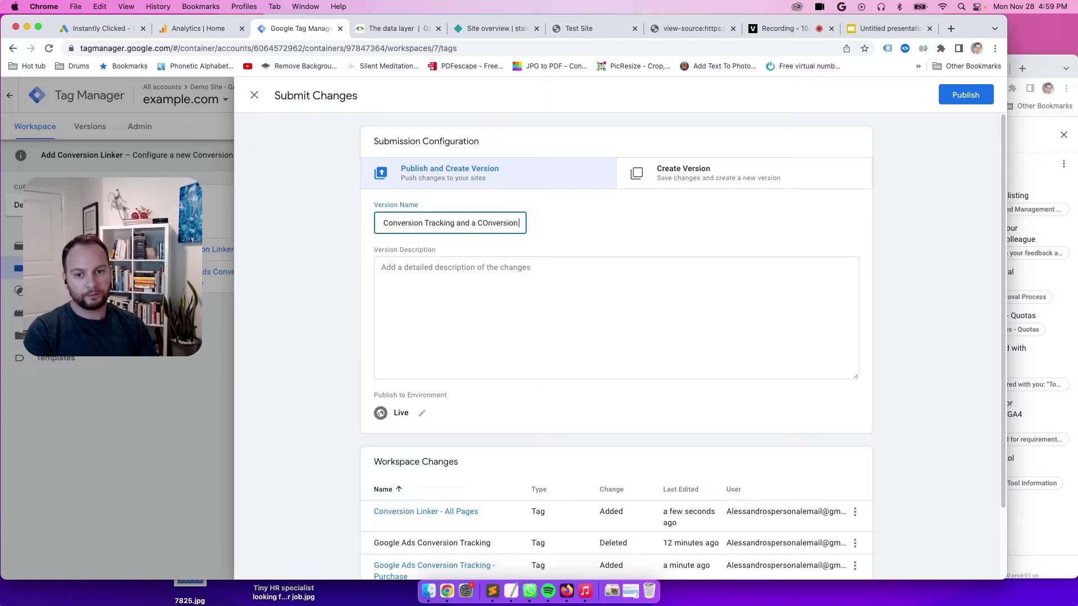
left_click(490, 222)
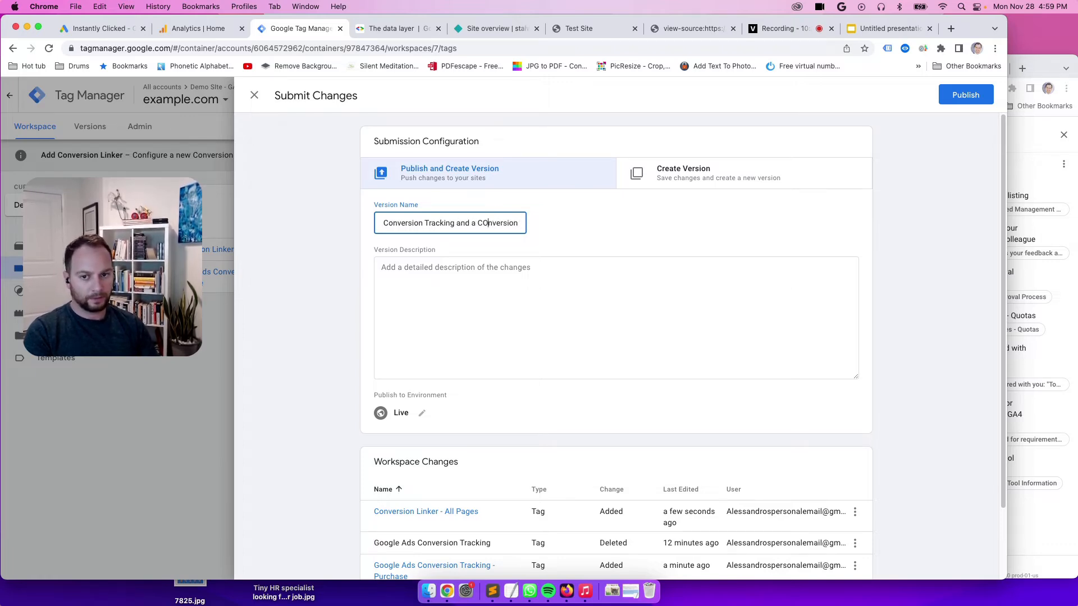
type("on Linker")
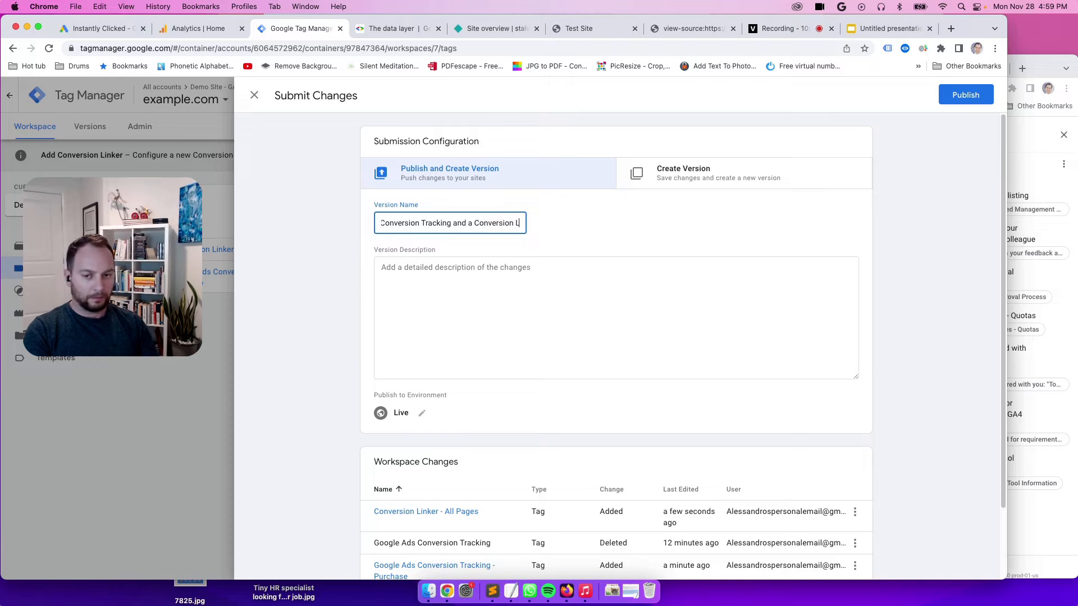
Step: Enter the version description "Implemented Google Ads Conversion Tracking and a Conversion Linker," followed by "Thanks," and the author's first name with ":)"
left_click(531, 289)
type("Implemented Google Ads Conversion Tracking and a Conversion Linker")
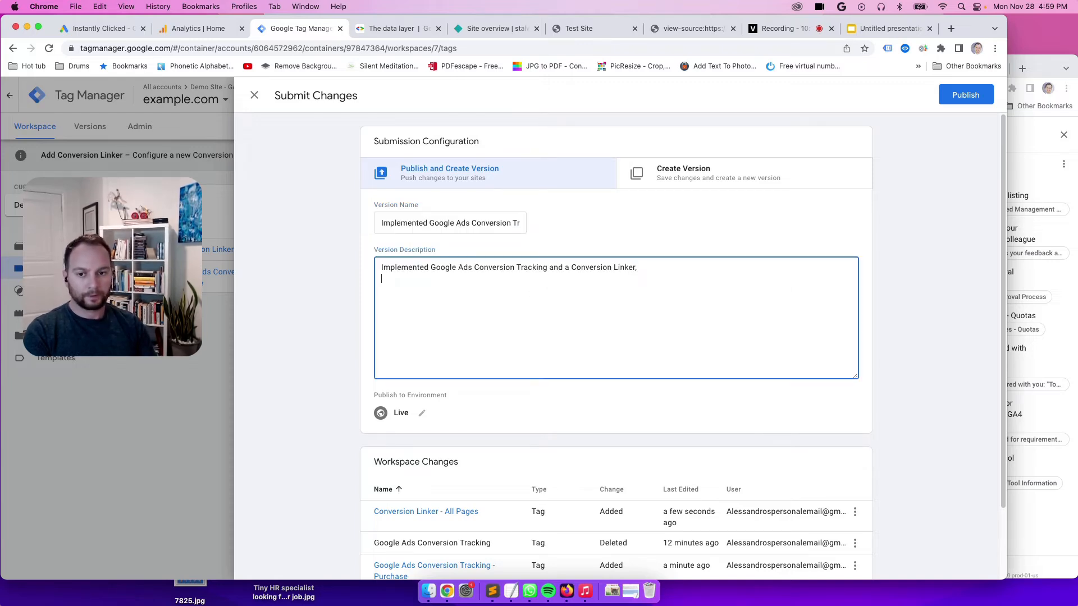
key("Return")
type("Thanks")
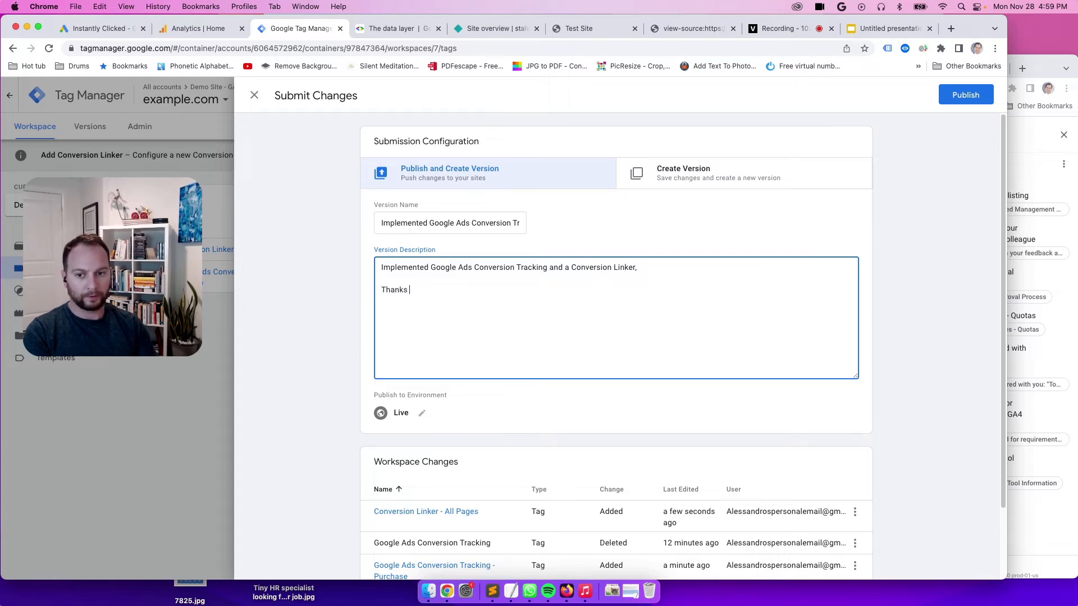
key("BackSpace")
type(",")
key("Return")
key("Return")
type("Alessand")
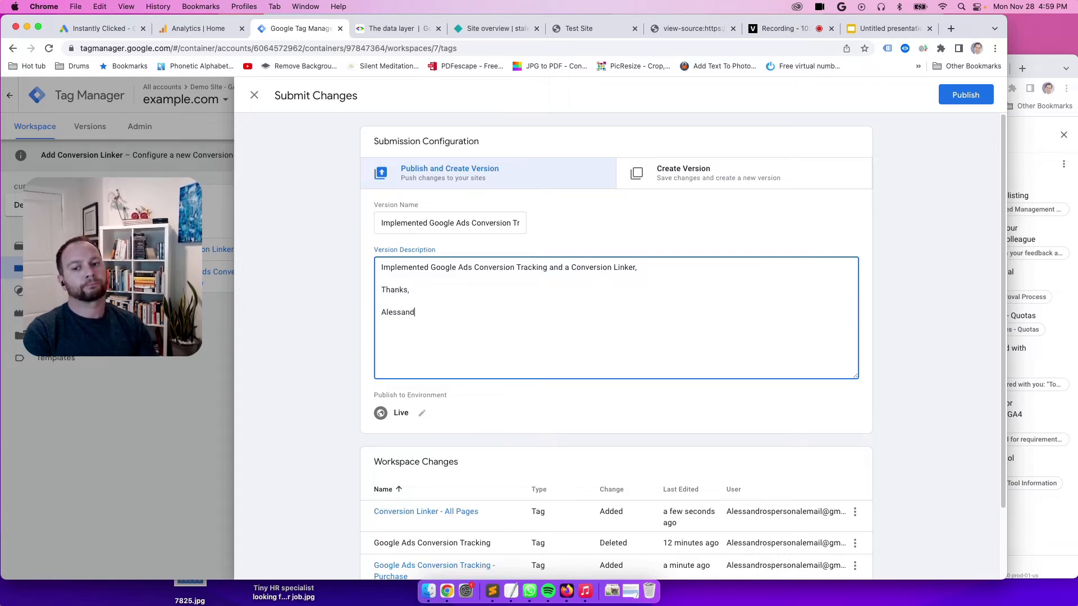
type("ro :)")
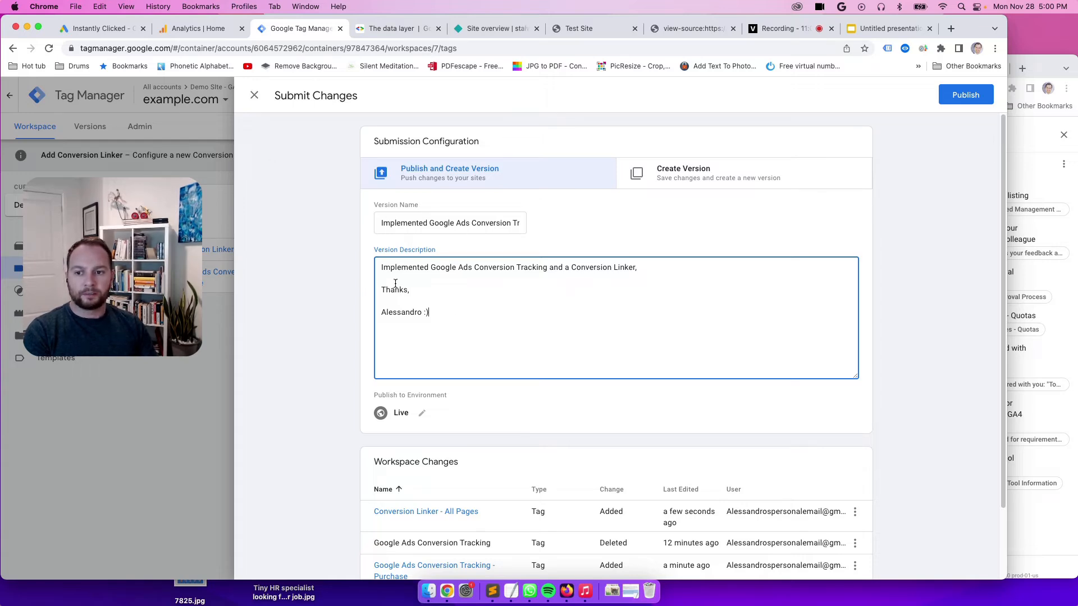
Step: Publish the version to the Live environment, close its summary and return to the workspace overview
left_click(960, 97)
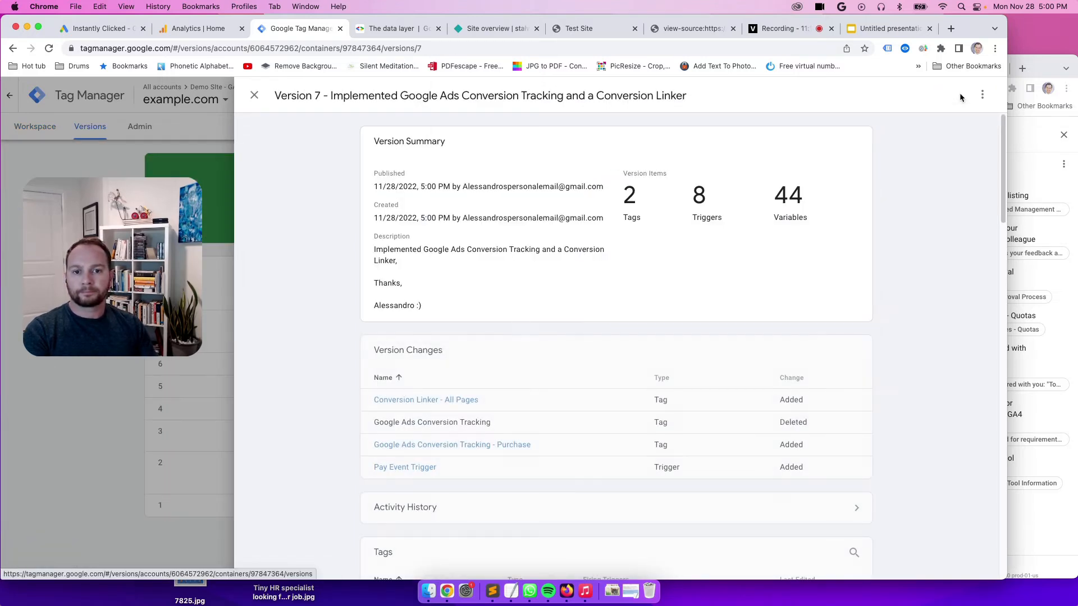
left_click(254, 96)
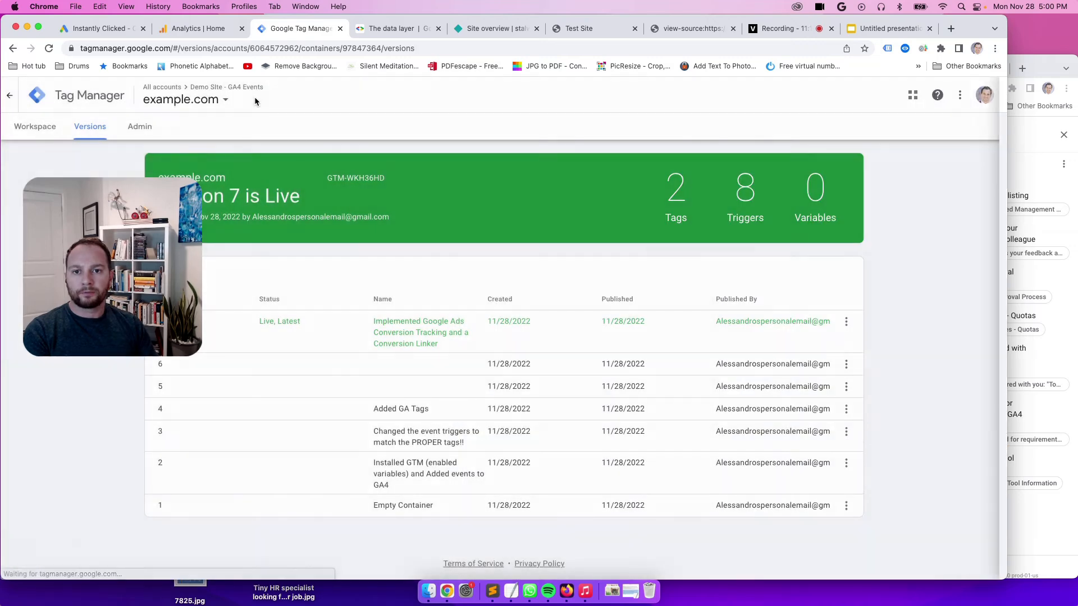
left_click(35, 126)
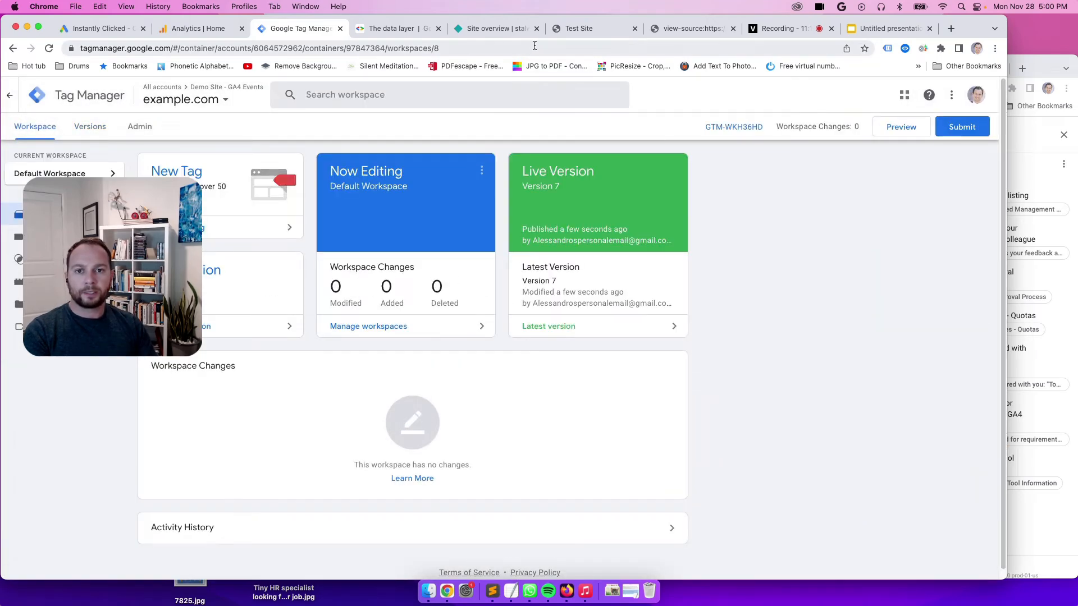
Step: Enable Tag Assistant Legacy on the Test Site order summary page and reload the page
left_click(581, 29)
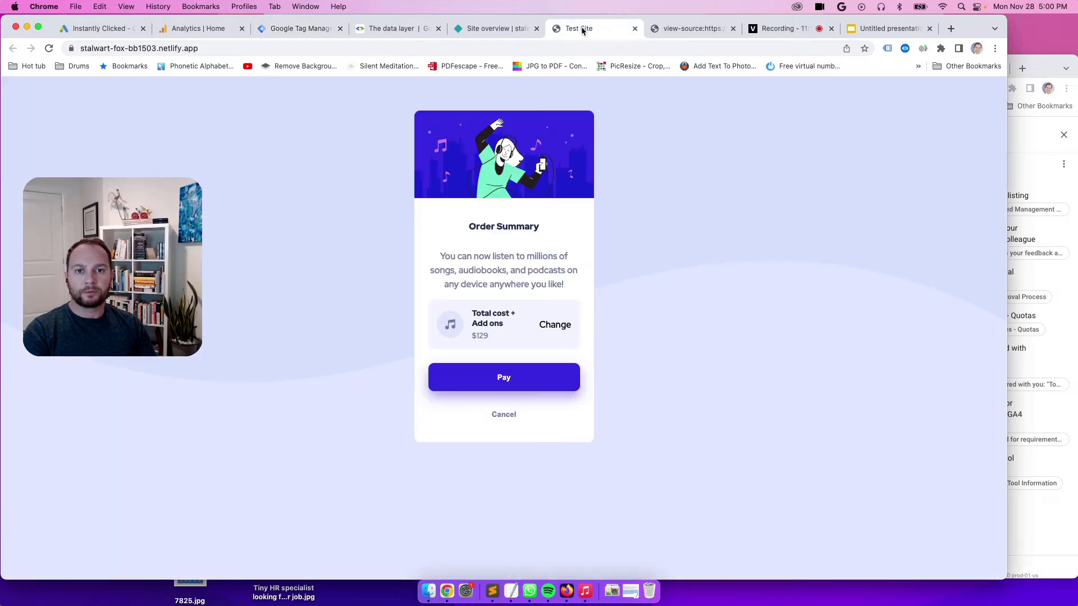
left_click(48, 49)
left_click(888, 50)
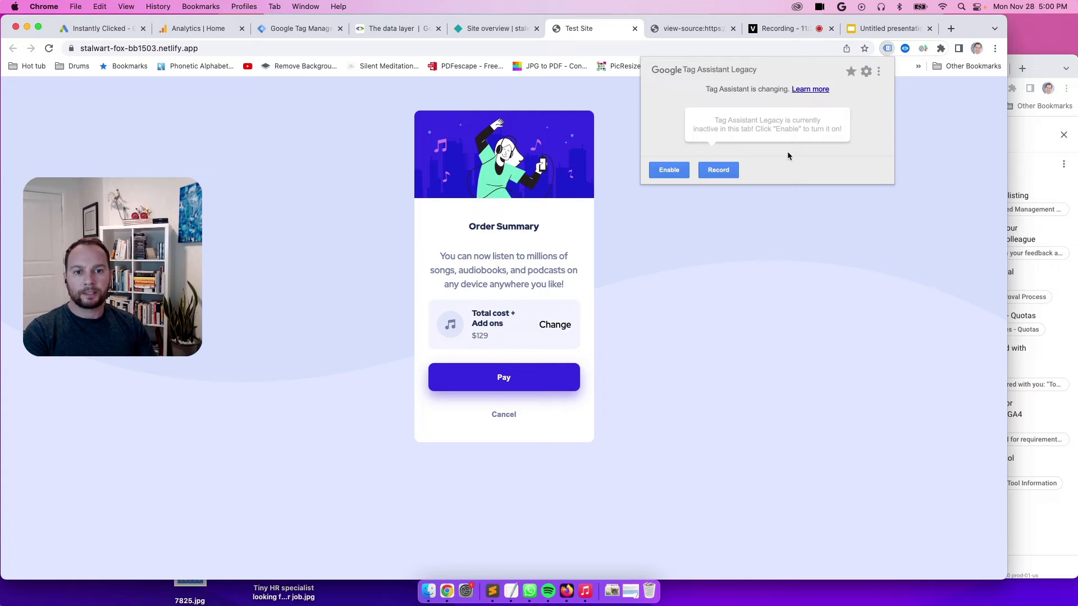
left_click(721, 204)
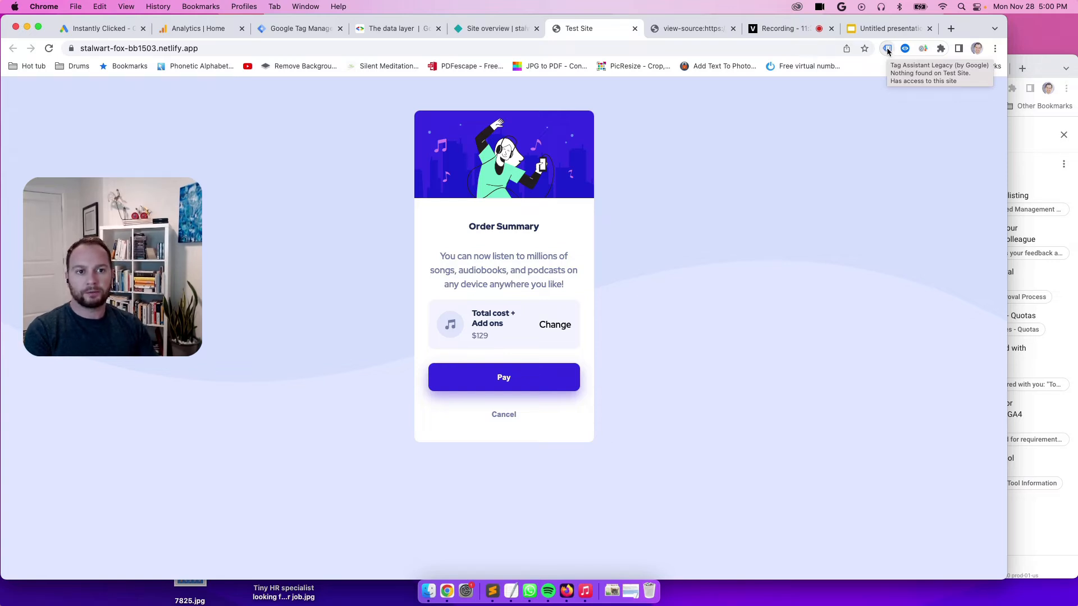
left_click(887, 50)
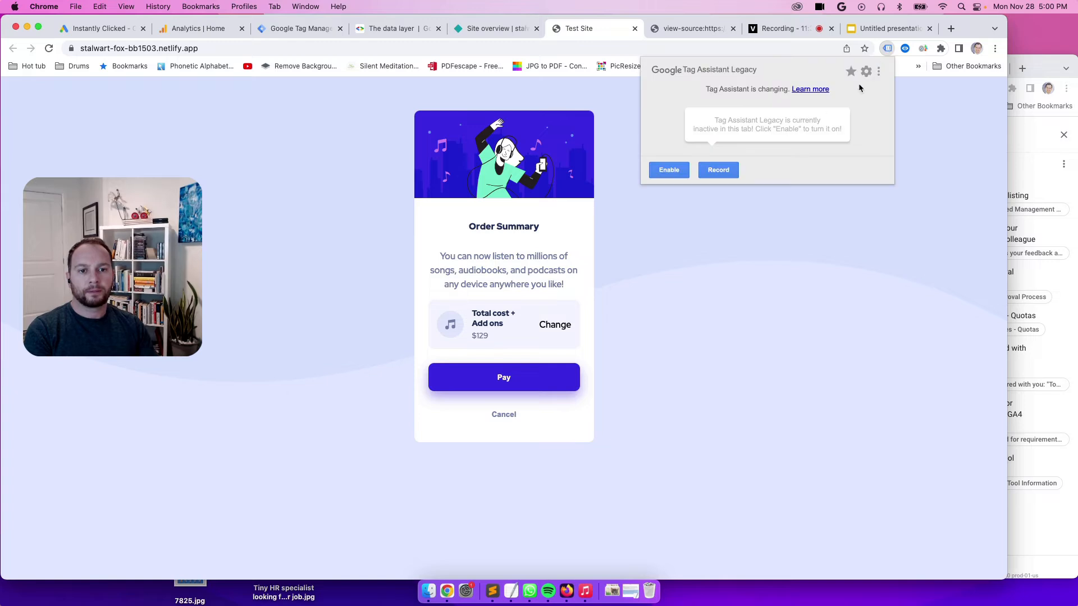
left_click(667, 178)
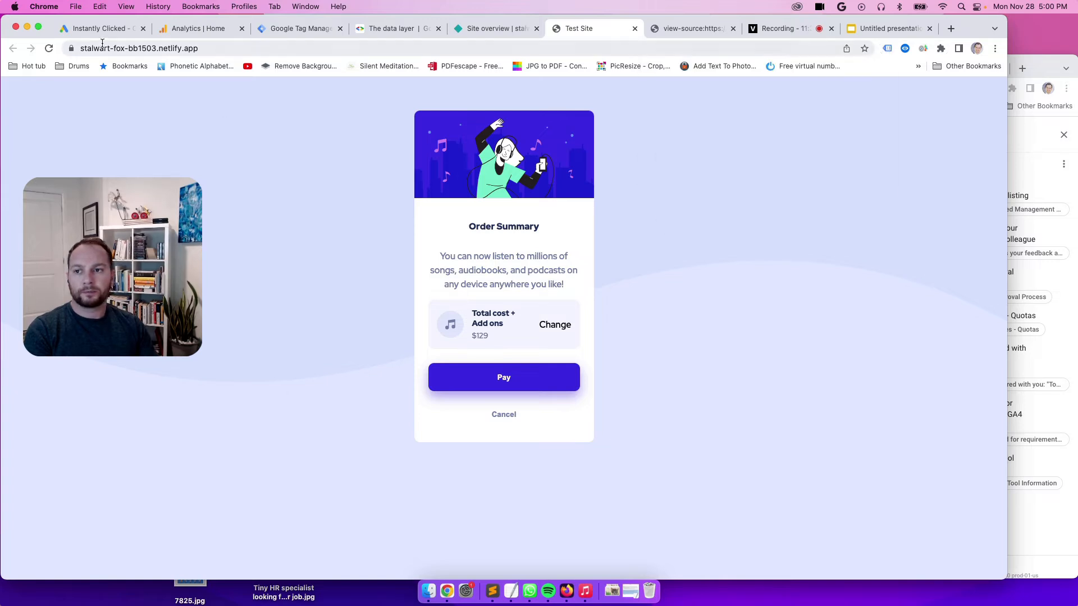
left_click(49, 48)
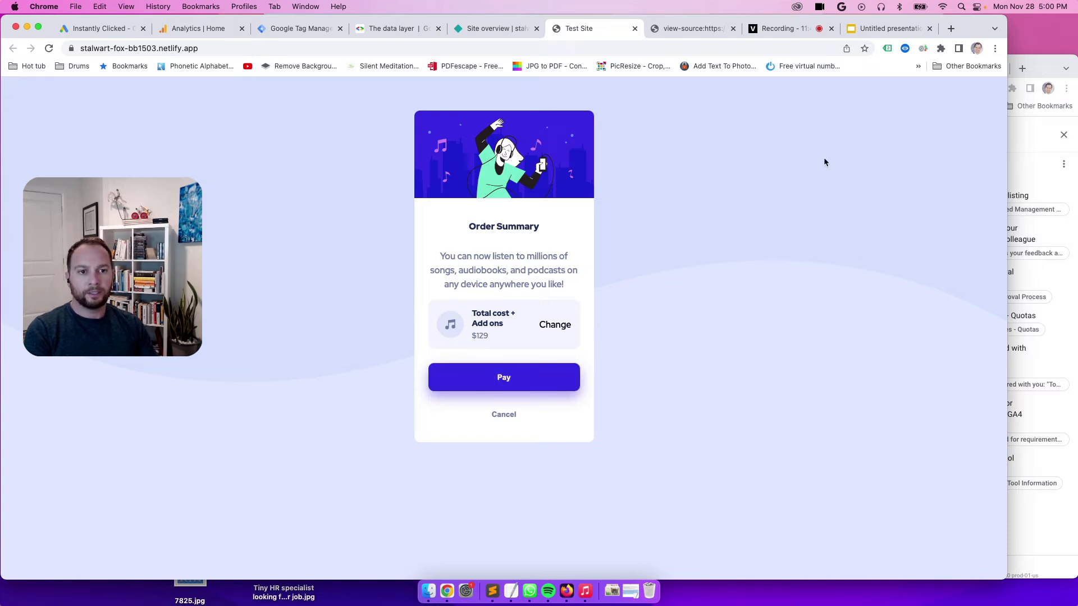
Step: Inspect the Google Ads Conversion Tracking tag's ID, label, value and currency in the Tag Assistant Legacy analysis, and close it
left_click(888, 49)
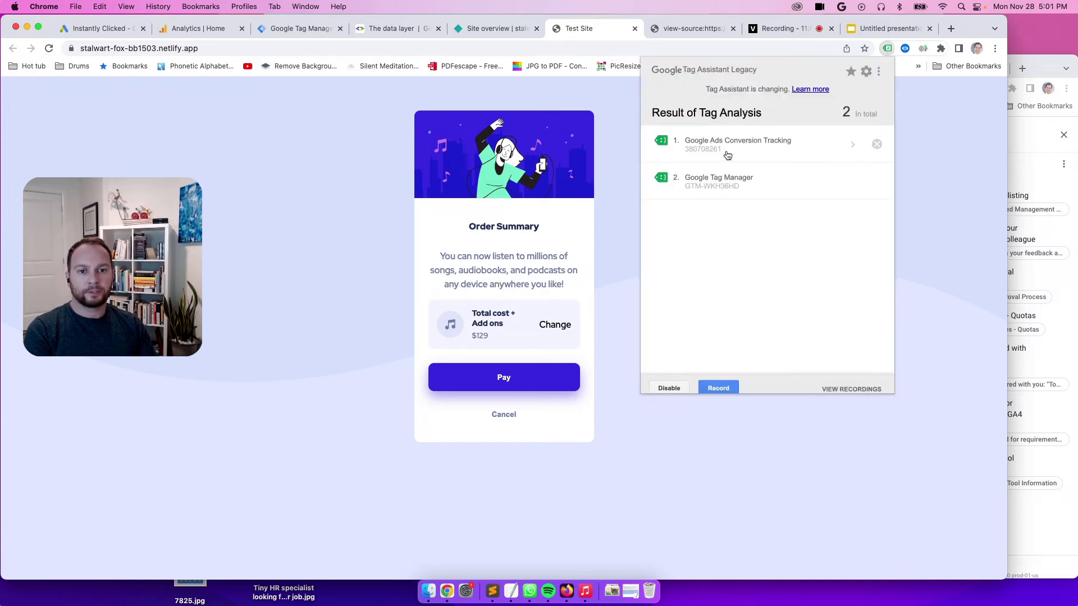
left_click(764, 145)
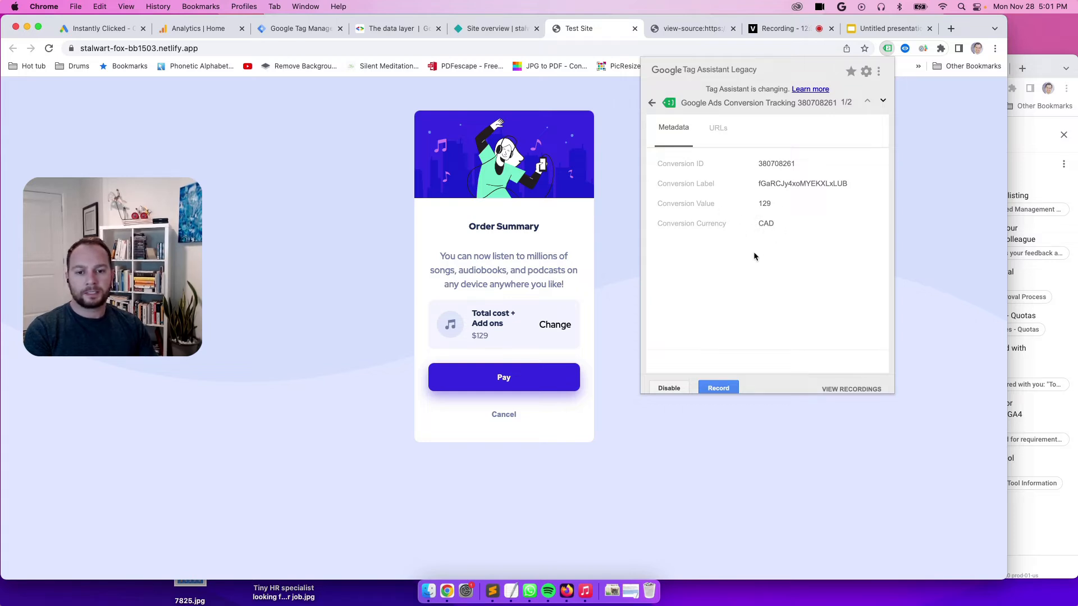
left_click(597, 291)
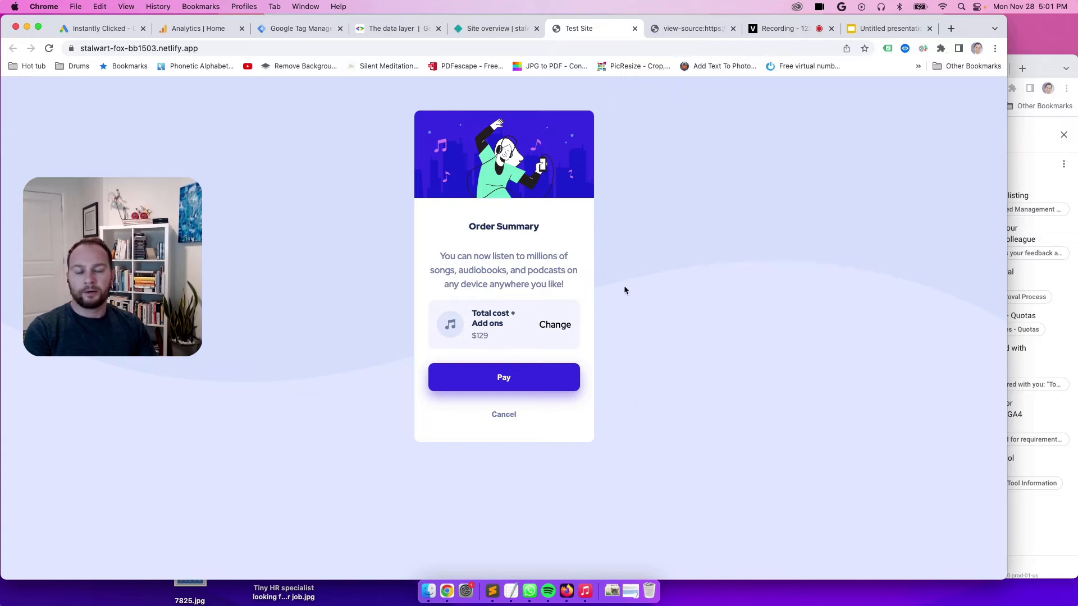